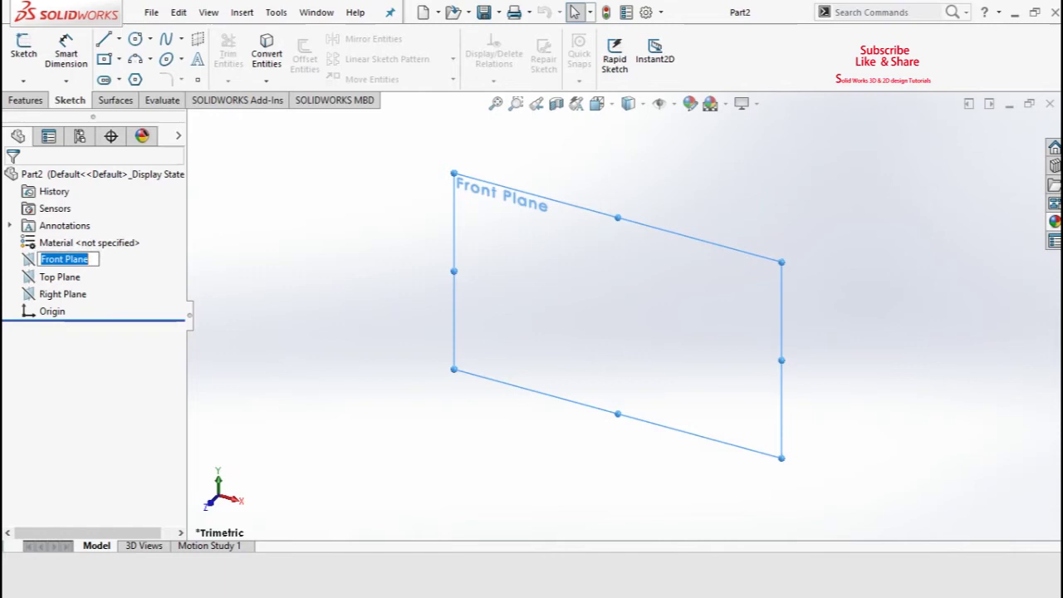
Step: Start a new sketch, Sketch1, on the Front Plane
{"action": "left_click", "coordinate": [62, 259]}
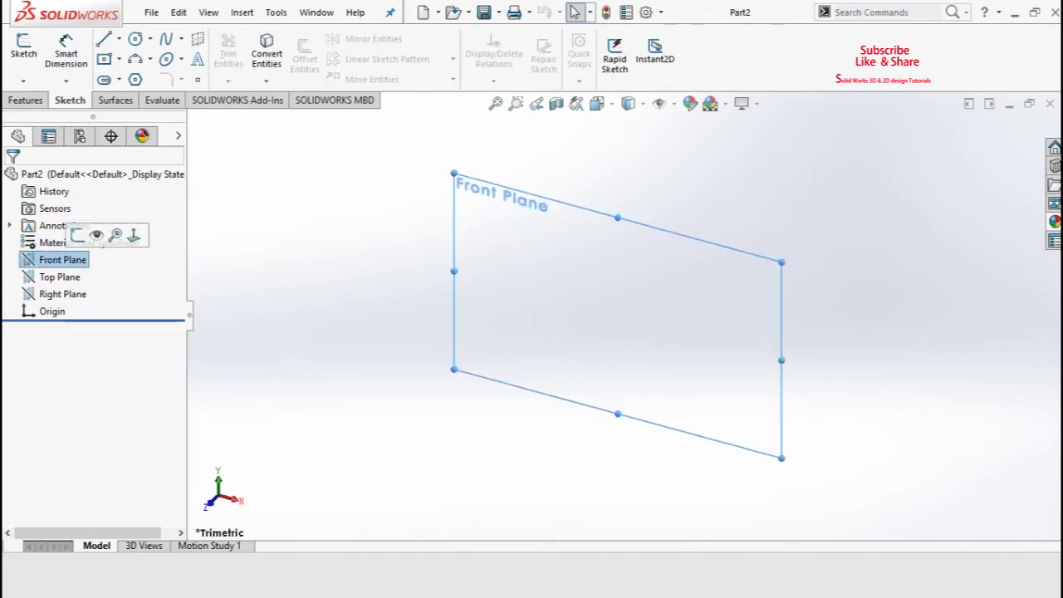
{"action": "left_click", "coordinate": [77, 235]}
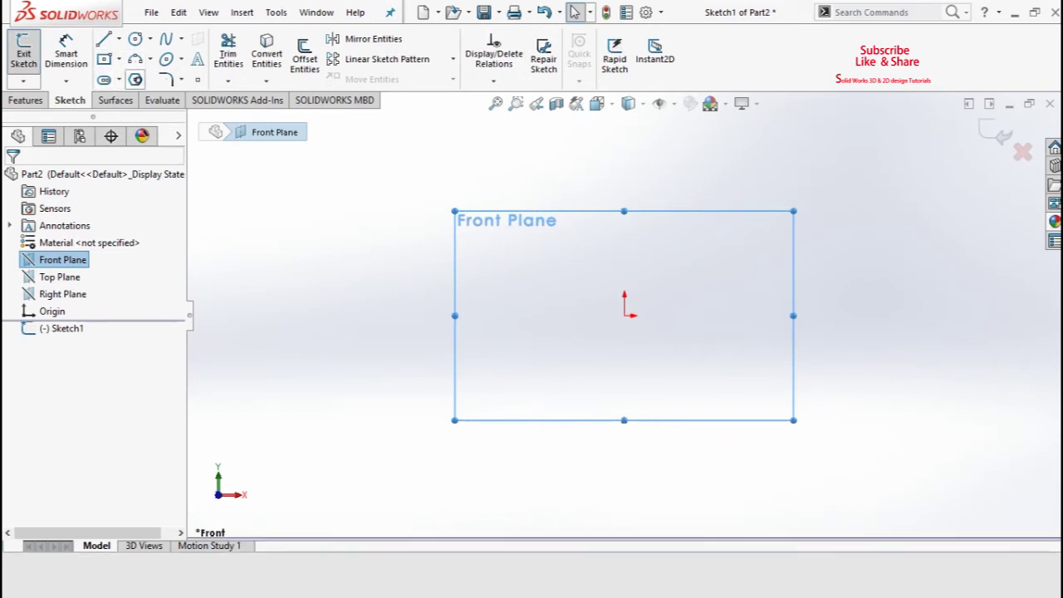
Step: Set up the Polygon tool for 8 sides, sized by its circumscribed circle
{"action": "left_click", "coordinate": [135, 79]}
{"action": "double_click", "coordinate": [74, 269]}
{"action": "type", "text": "8"}
{"action": "double_click", "coordinate": [74, 269]}
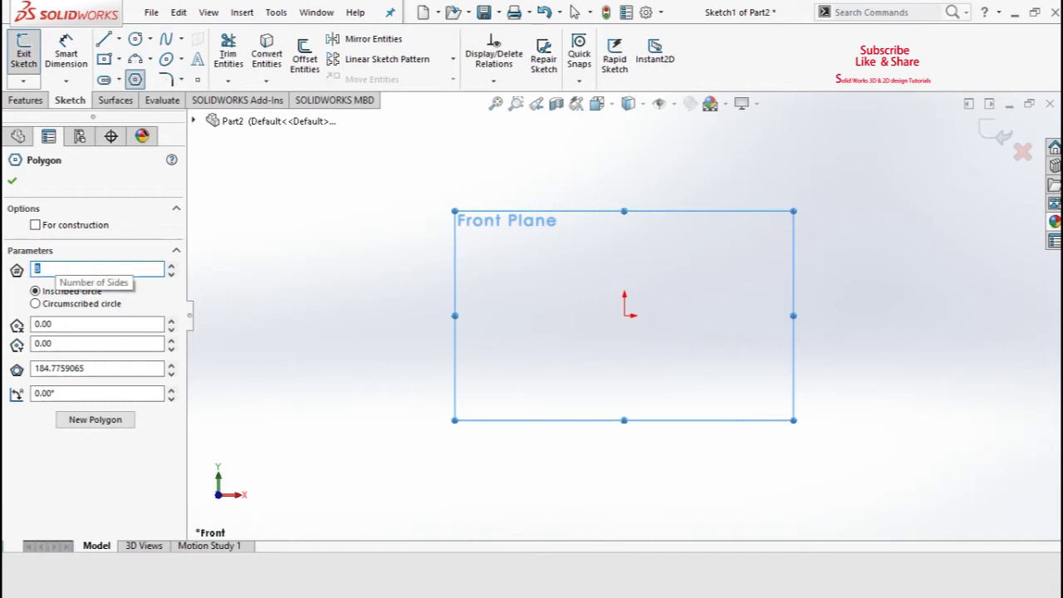
{"action": "key", "text": "Tab"}
{"action": "key", "text": "Tab"}
{"action": "key", "text": "Tab"}
{"action": "key", "text": "End"}
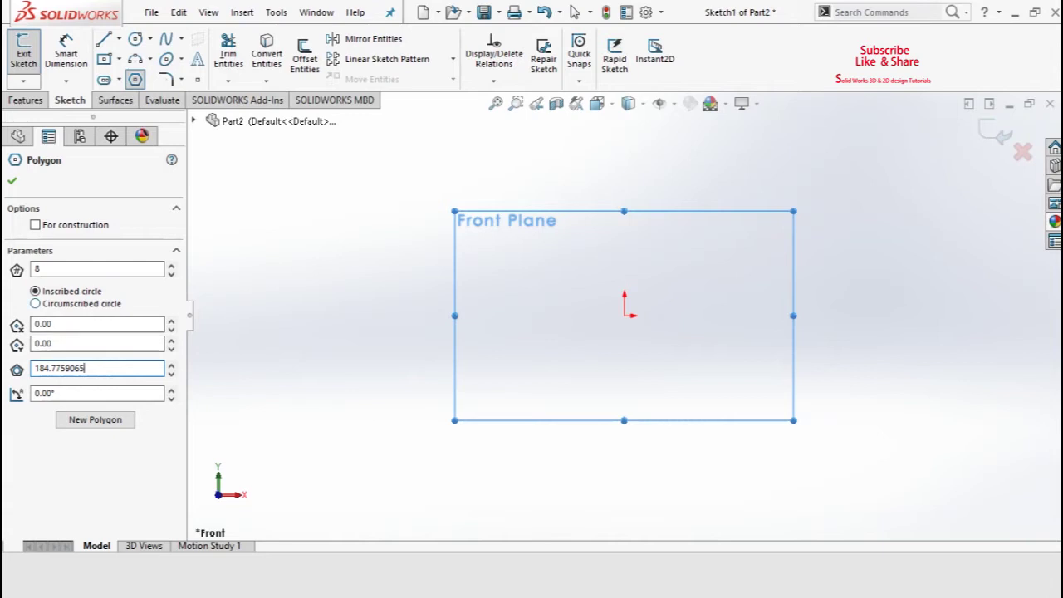
{"action": "left_click", "coordinate": [35, 303]}
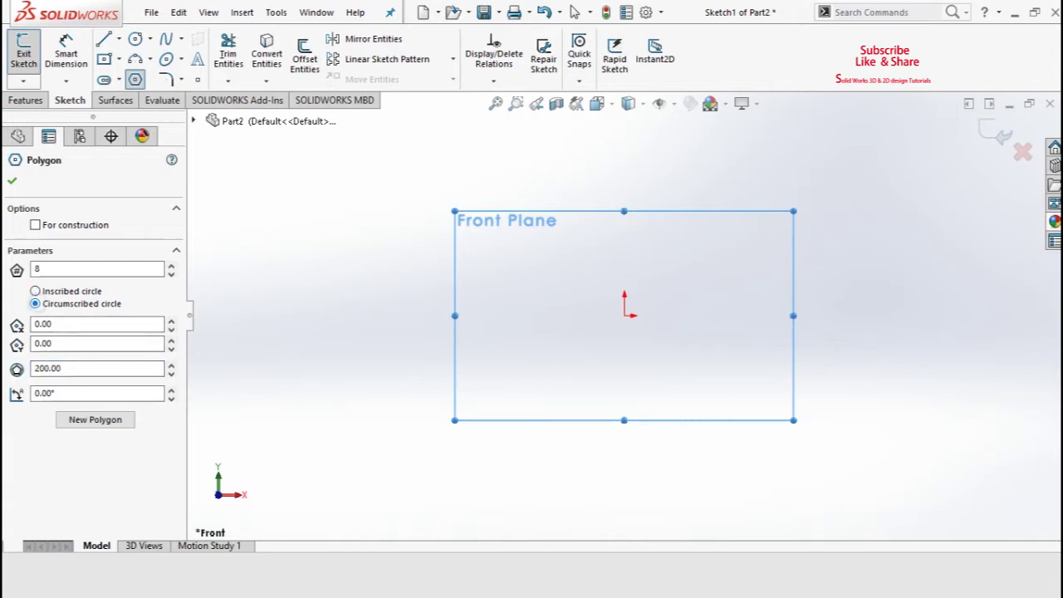
Step: Draw the octagon centred on the origin with a 250 circumscribed circle diameter
{"action": "left_click", "coordinate": [624, 314]}
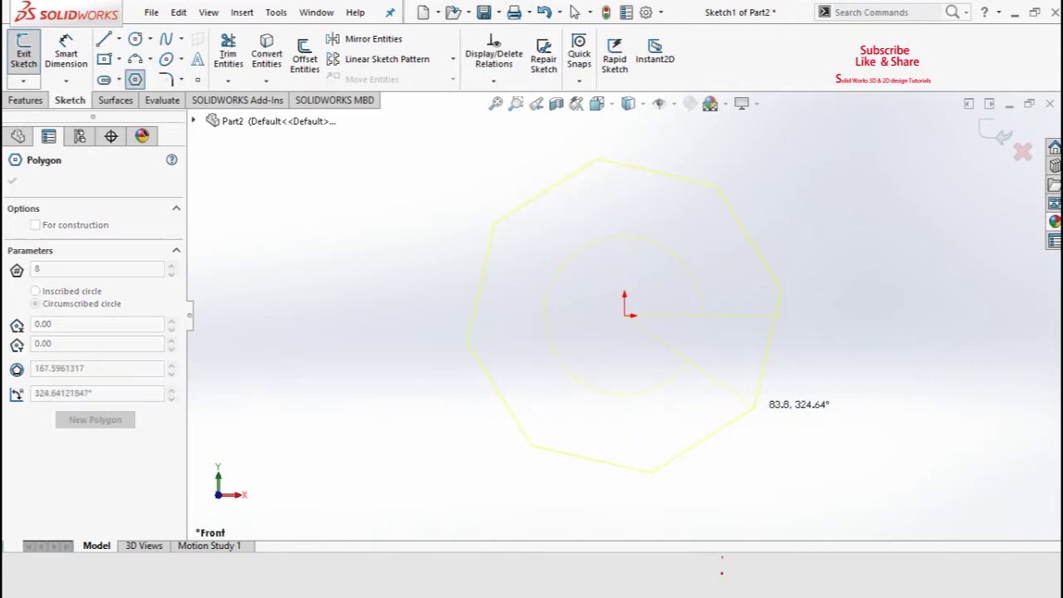
{"action": "left_click", "coordinate": [753, 406]}
{"action": "left_click", "coordinate": [98, 368]}
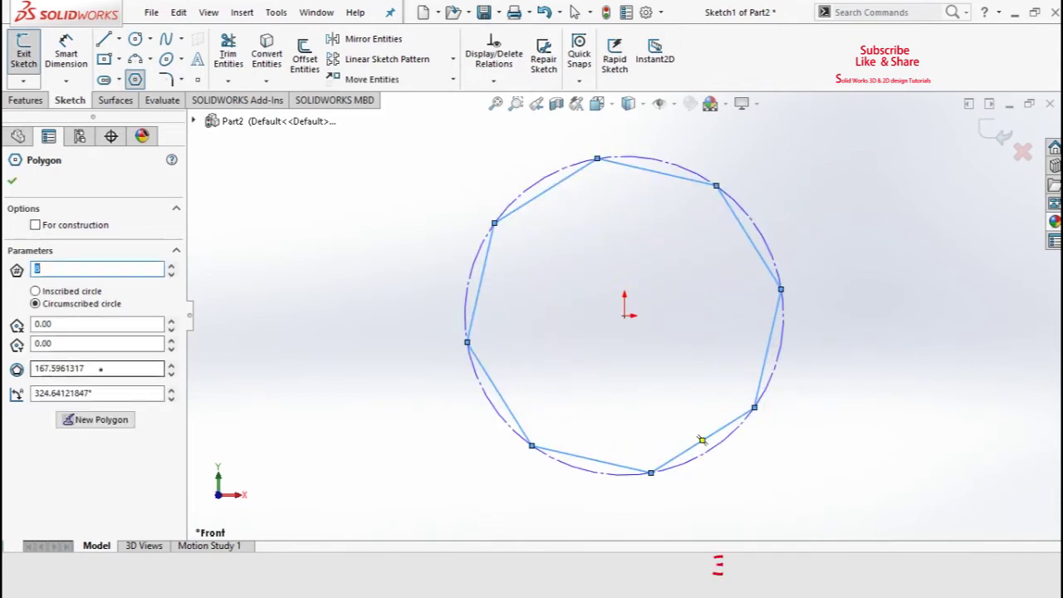
{"action": "double_click", "coordinate": [58, 367]}
{"action": "type", "text": "200"}
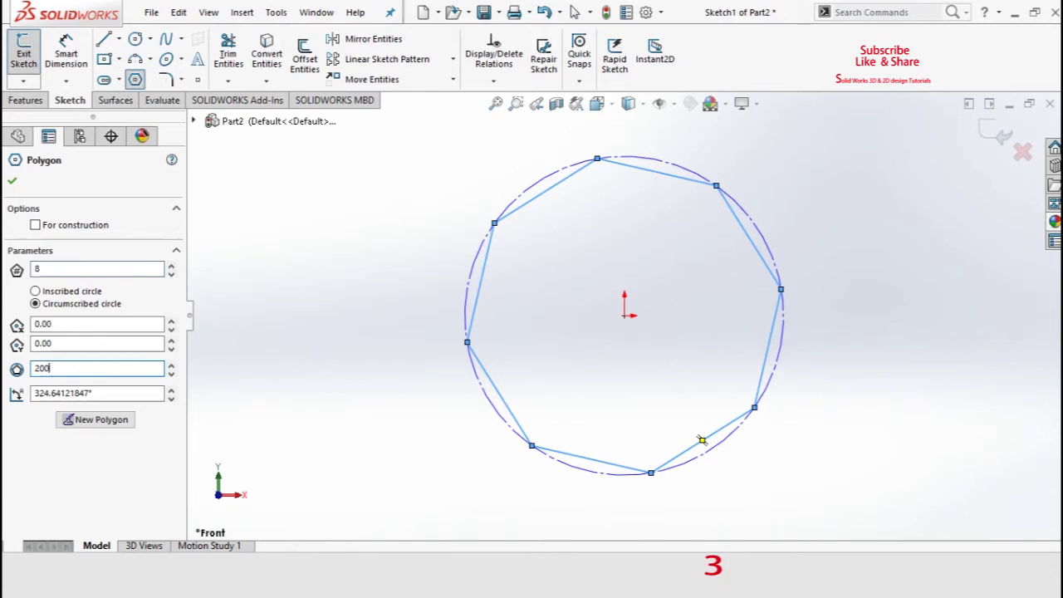
{"action": "key", "text": "Return"}
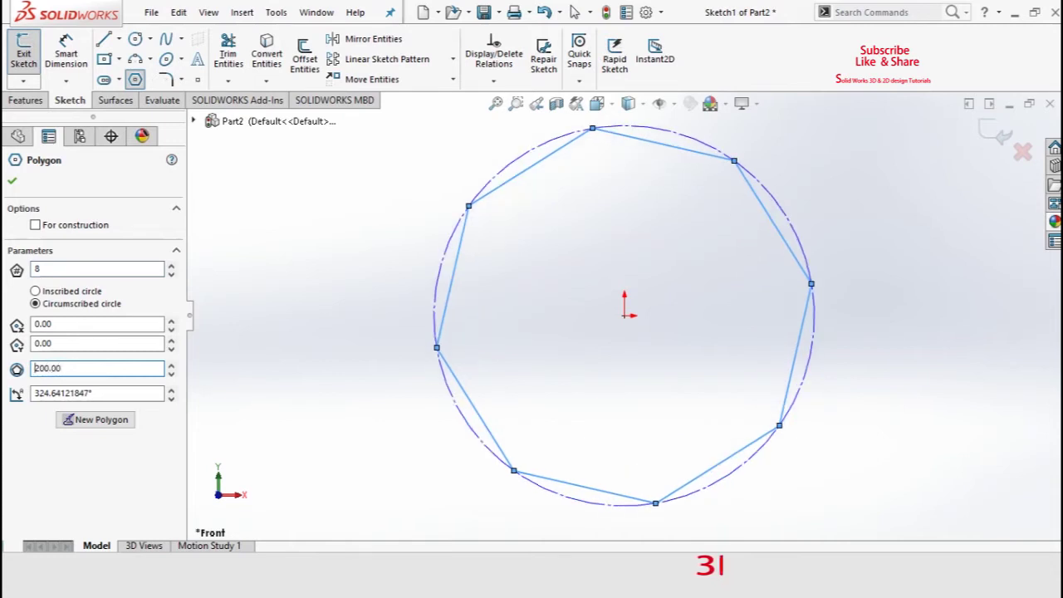
{"action": "double_click", "coordinate": [75, 368]}
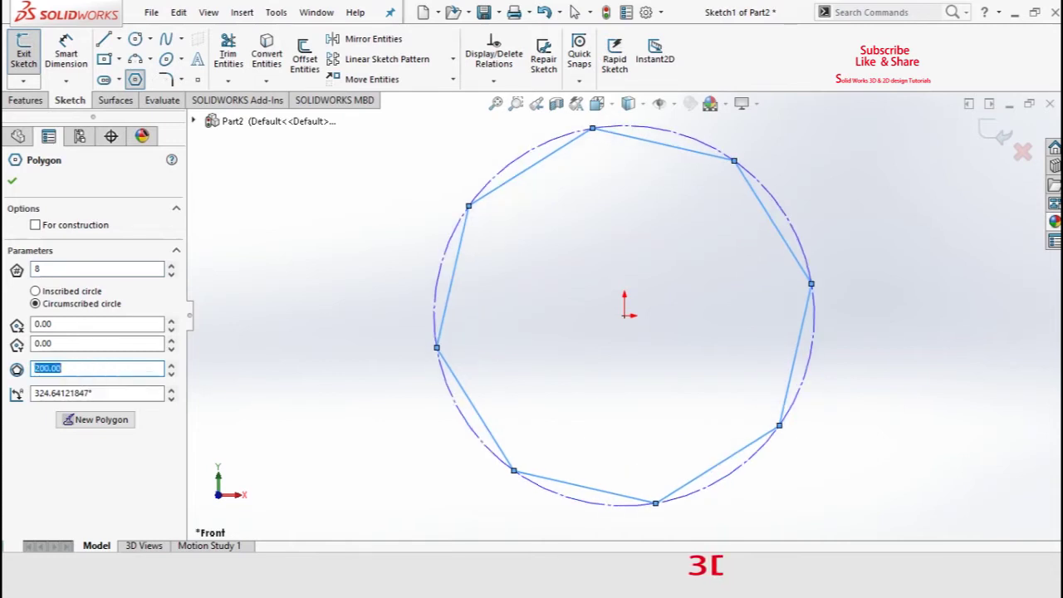
{"action": "type", "text": "250"}
{"action": "key", "text": "Return"}
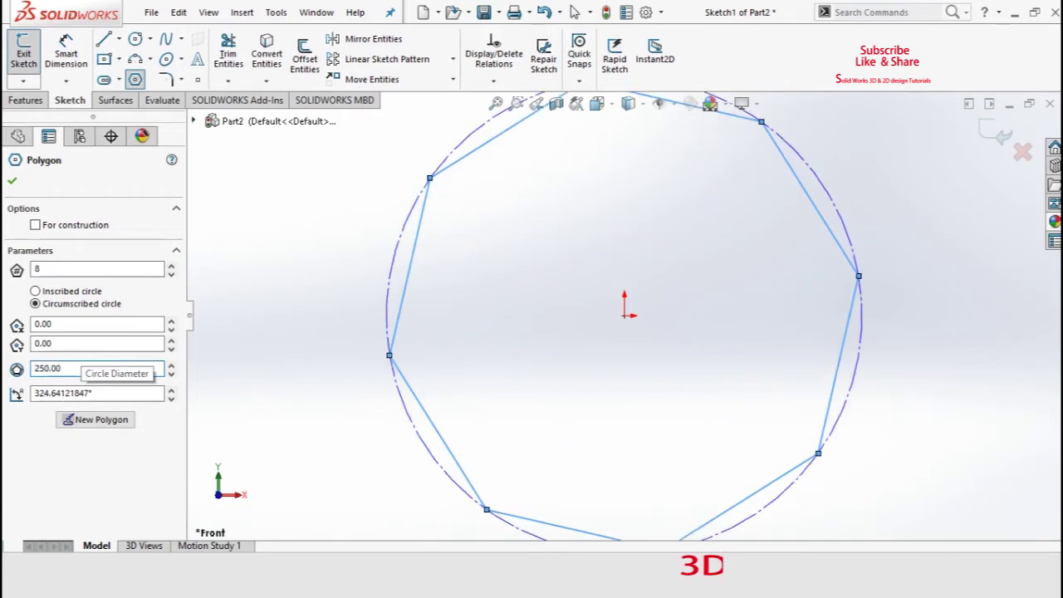
{"action": "left_click", "coordinate": [12, 180]}
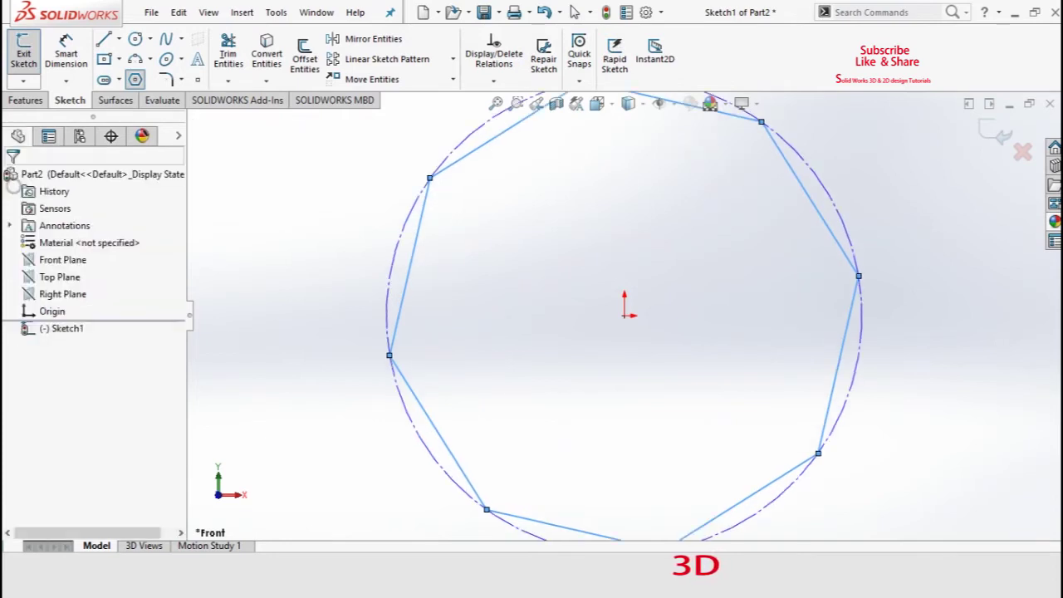
{"action": "key", "text": "f"}
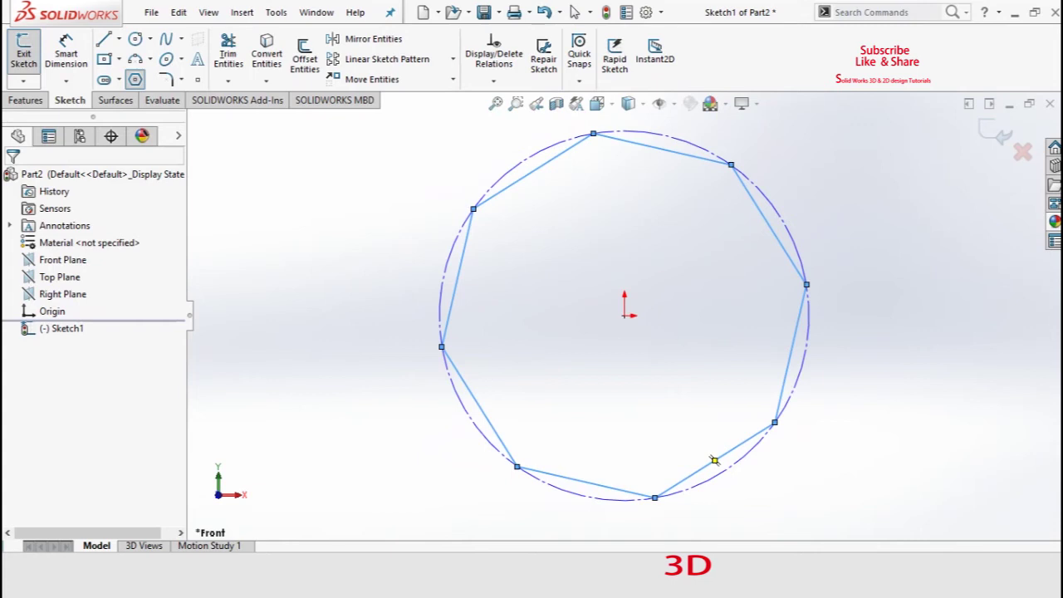
Step: Extrude the octagon sketch 60 mm Blind into a solid prism, Boss-Extrude1
{"action": "left_click", "coordinate": [26, 100]}
{"action": "left_click", "coordinate": [30, 56]}
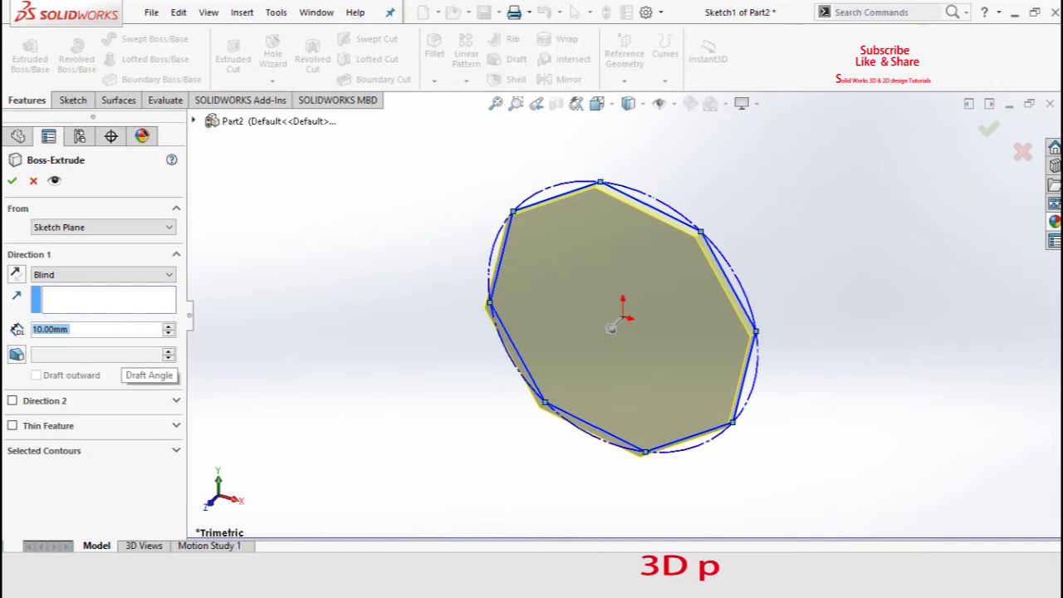
{"action": "type", "text": "60"}
{"action": "key", "text": "Return"}
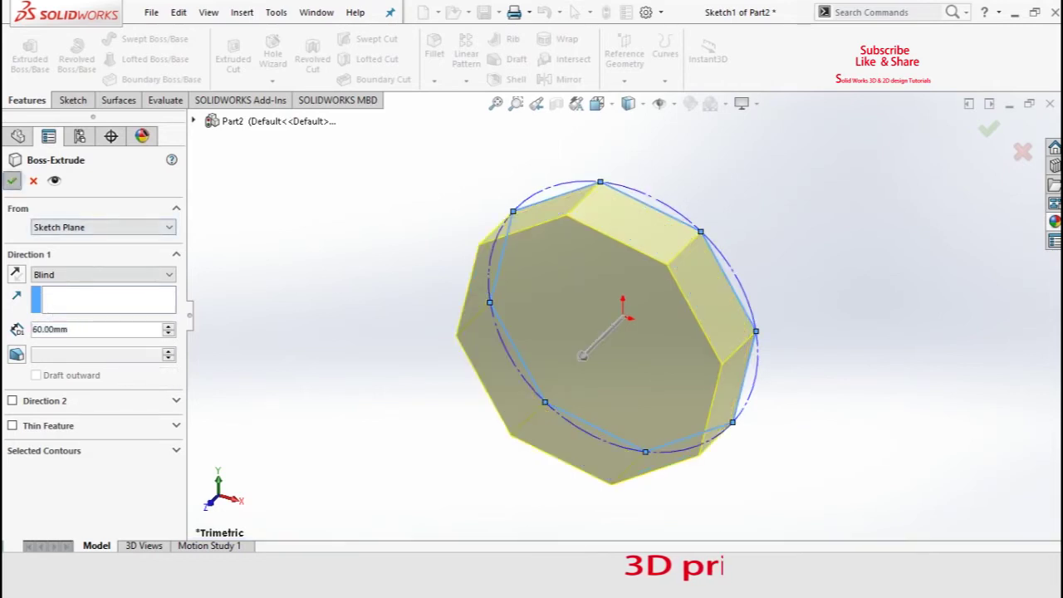
{"action": "left_click", "coordinate": [12, 181]}
{"action": "left_click", "coordinate": [237, 274]}
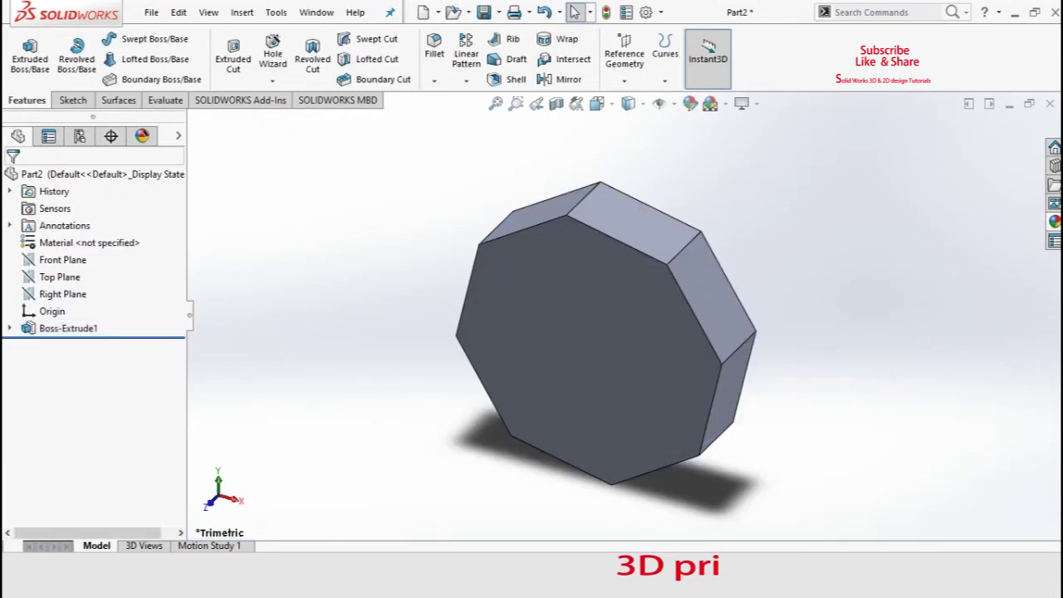
{"action": "right_click", "coordinate": [304, 284]}
{"action": "left_click", "coordinate": [314, 345]}
{"action": "left_click_drag", "start_coordinate": [314, 345], "coordinate": [349, 357]}
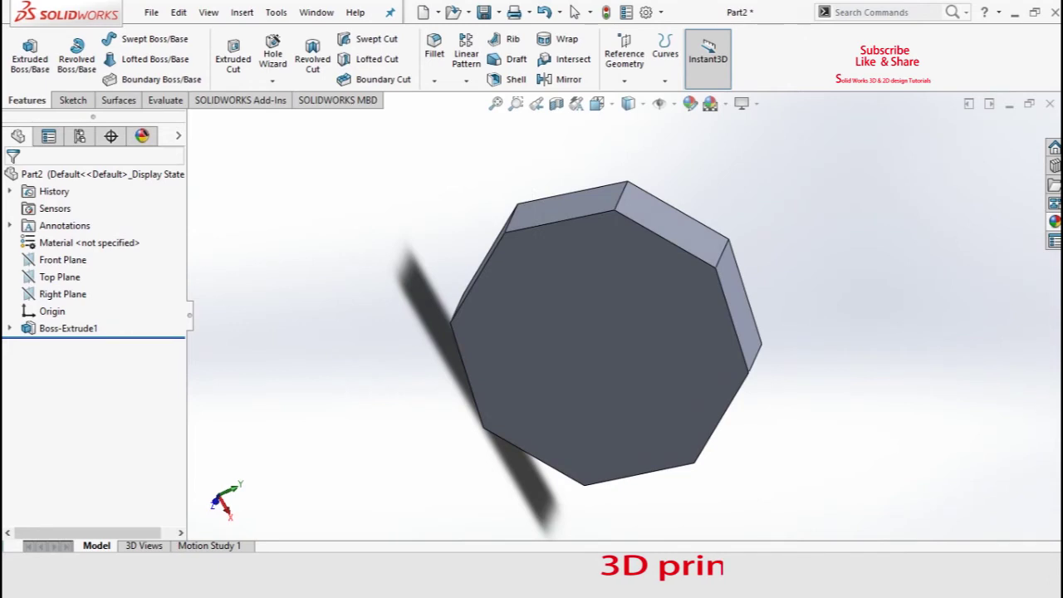
Step: Shell the prism with 10 mm walls, removing the front octagonal face
{"action": "left_click", "coordinate": [516, 78]}
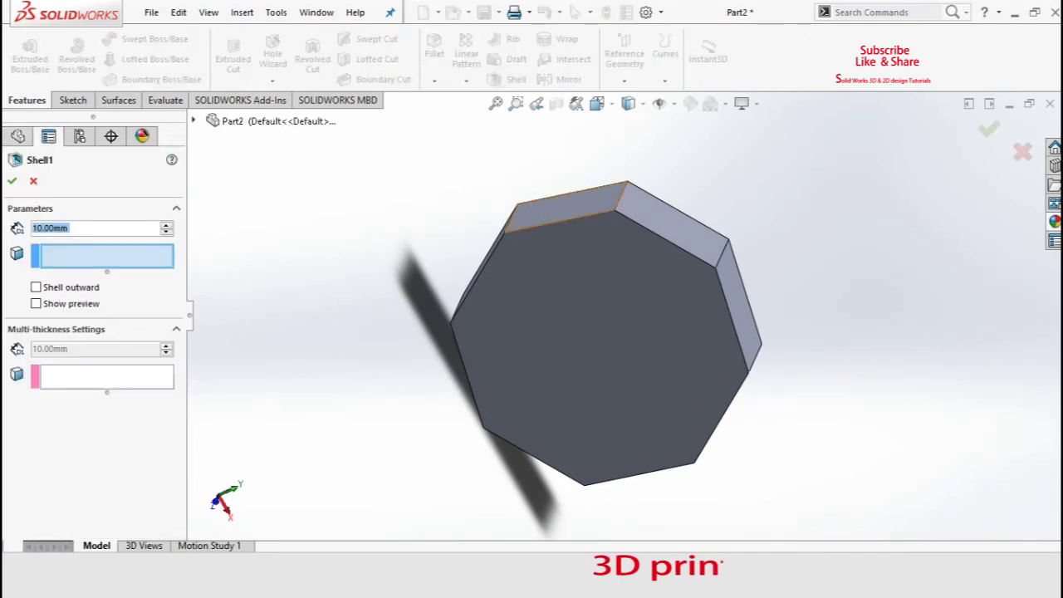
{"action": "left_click", "coordinate": [564, 294]}
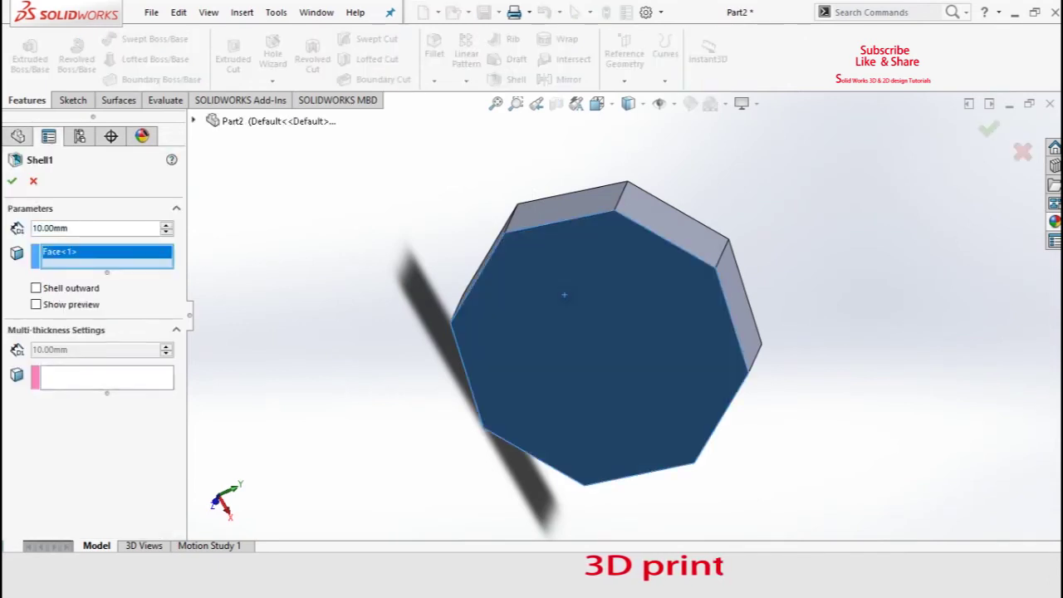
{"action": "left_click", "coordinate": [73, 229]}
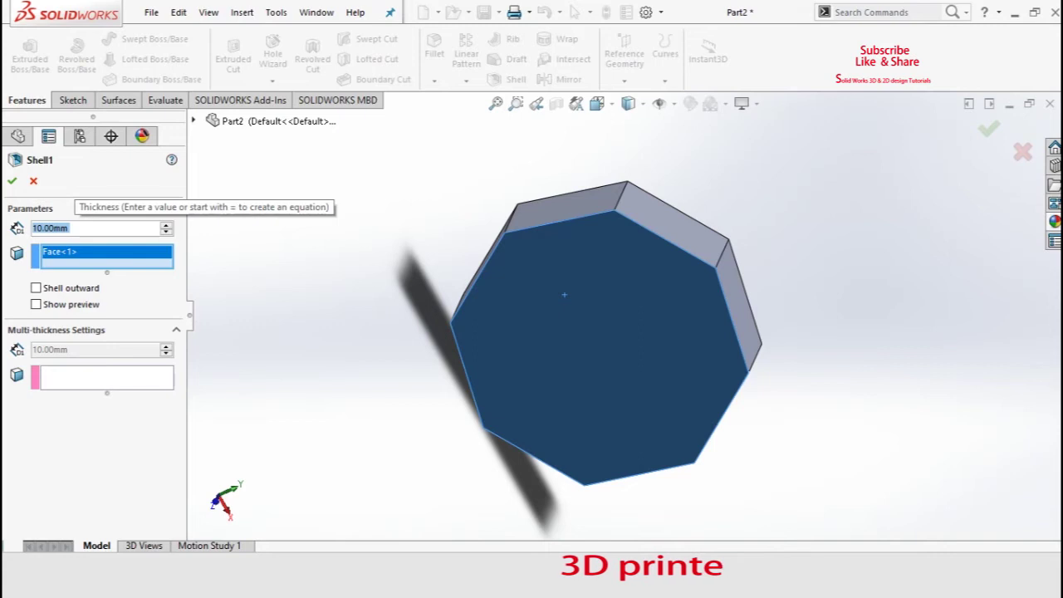
{"action": "type", "text": "10mm"}
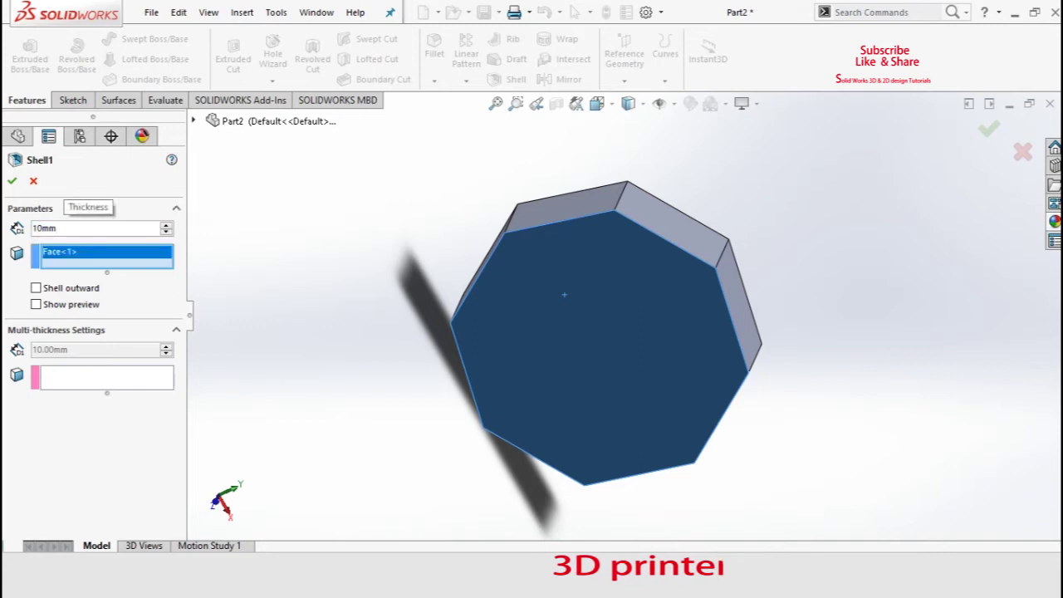
{"action": "left_click", "coordinate": [13, 180]}
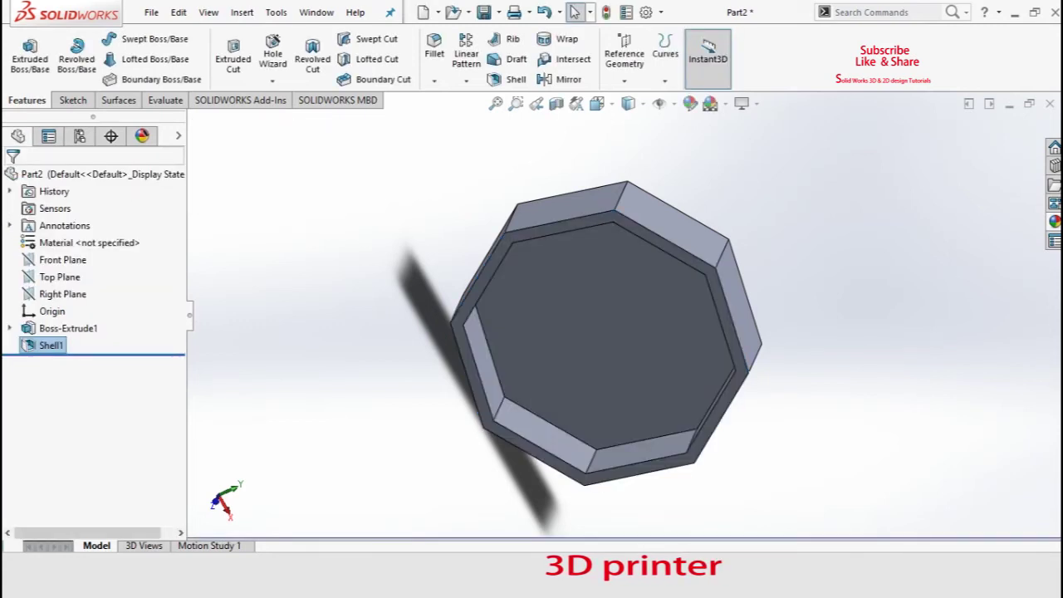
{"action": "right_click", "coordinate": [301, 336]}
{"action": "left_click", "coordinate": [312, 393]}
{"action": "mouse_move", "coordinate": [312, 393]}
{"action": "left_mouse_down"}
{"action": "mouse_move", "coordinate": [348, 332]}
{"action": "mouse_move", "coordinate": [382, 382]}
{"action": "left_mouse_up"}
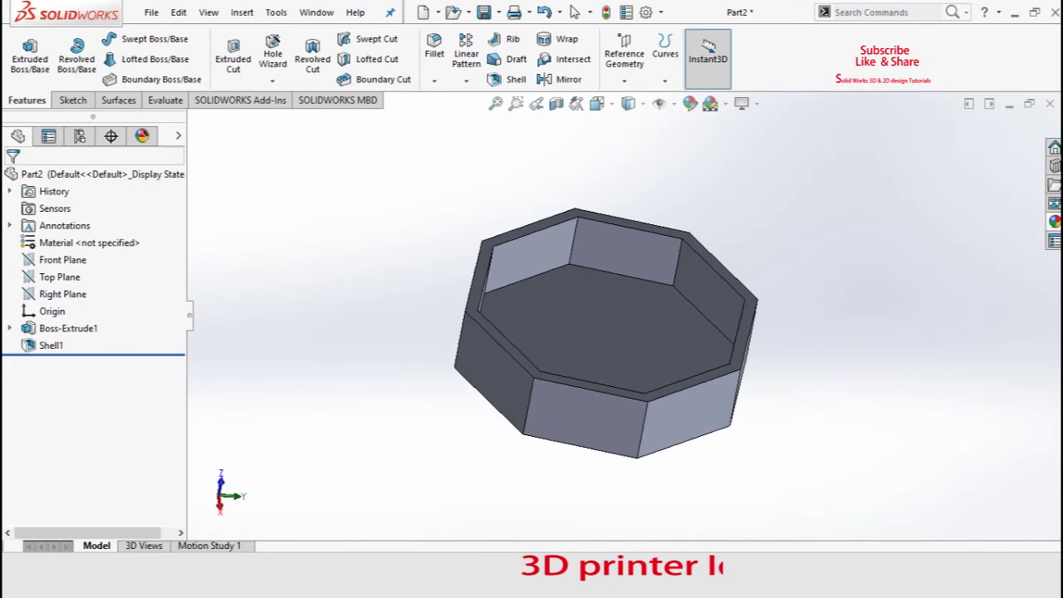
Step: Start a new sketch on the container's front outer side face
{"action": "left_click", "coordinate": [72, 99]}
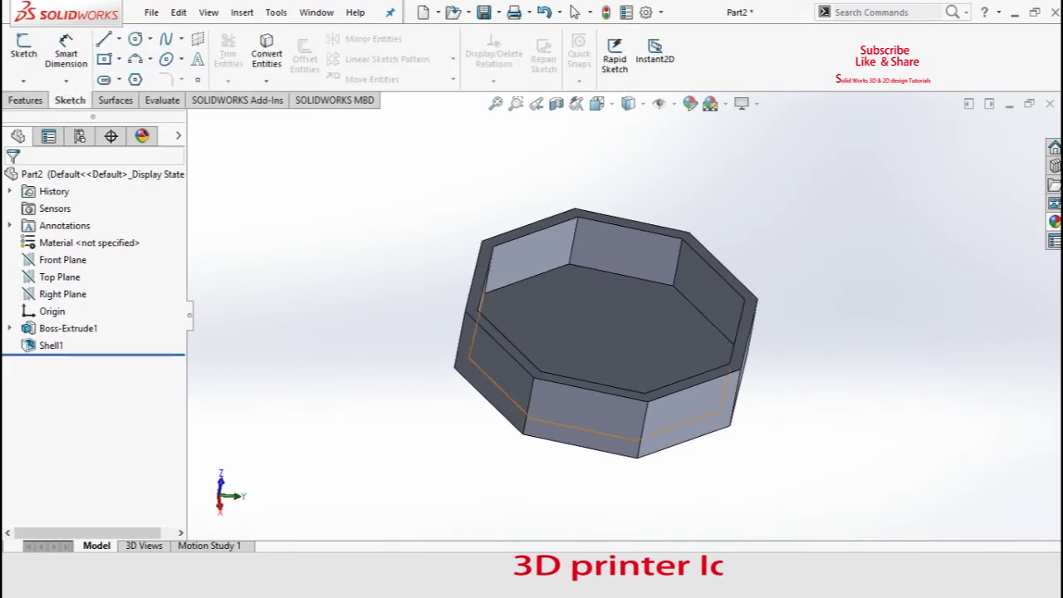
{"action": "left_click", "coordinate": [606, 419]}
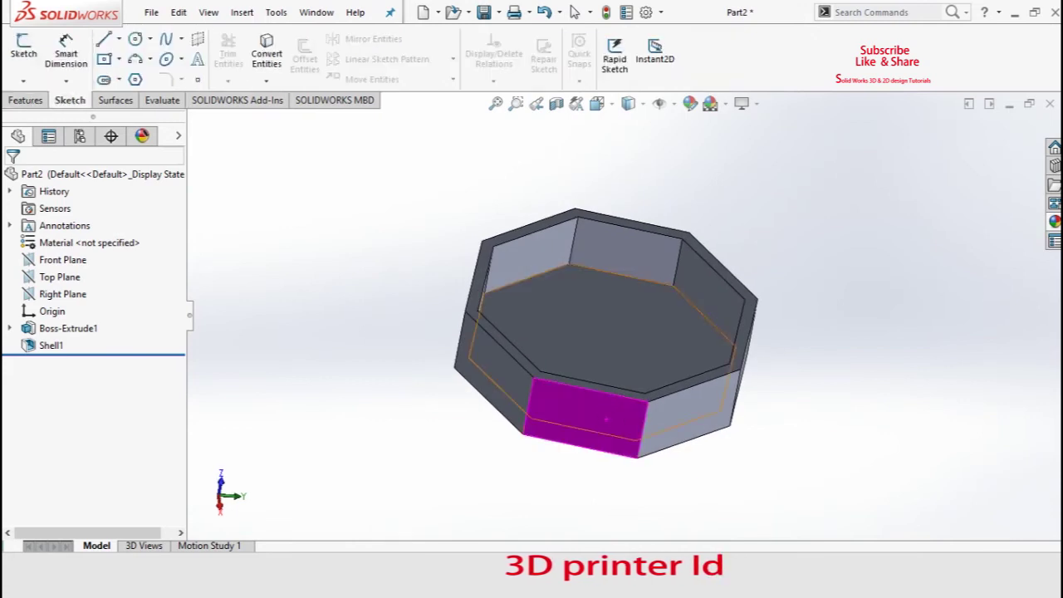
{"action": "right_click", "coordinate": [592, 422]}
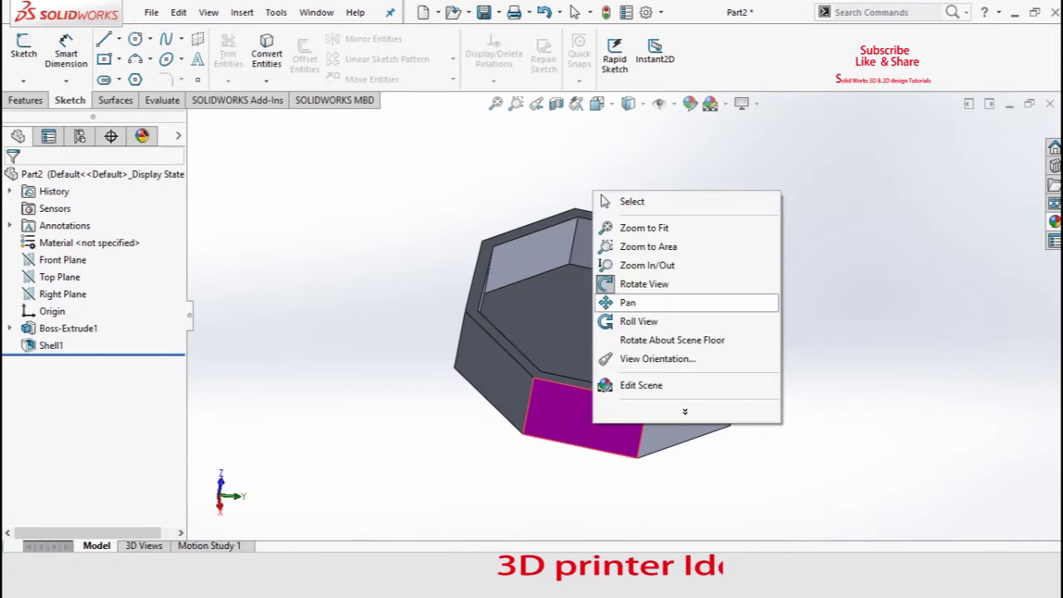
{"action": "key", "text": "Escape"}
{"action": "left_click", "coordinate": [593, 407]}
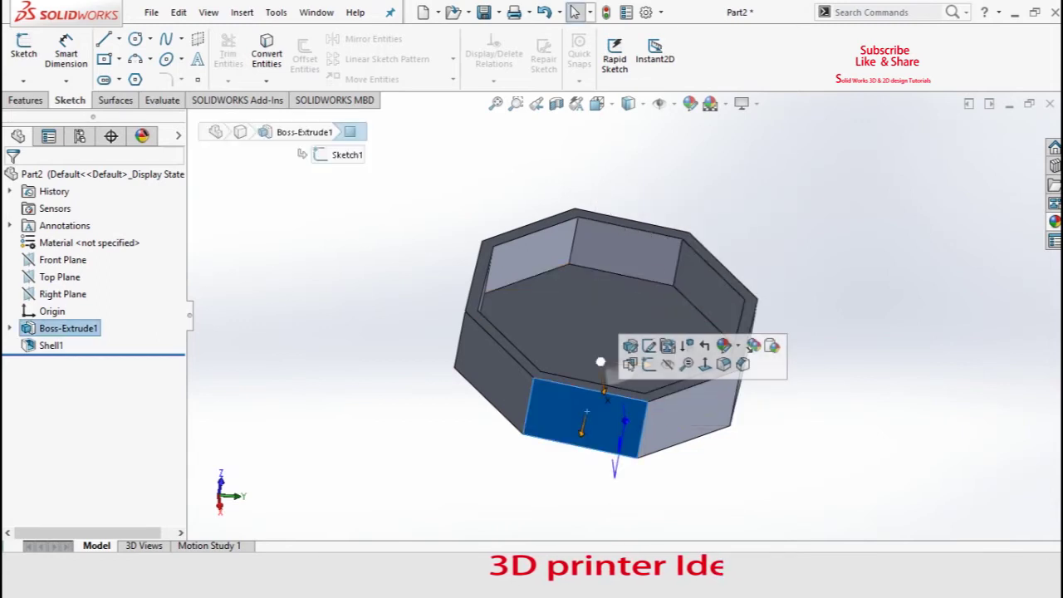
{"action": "left_click", "coordinate": [648, 363]}
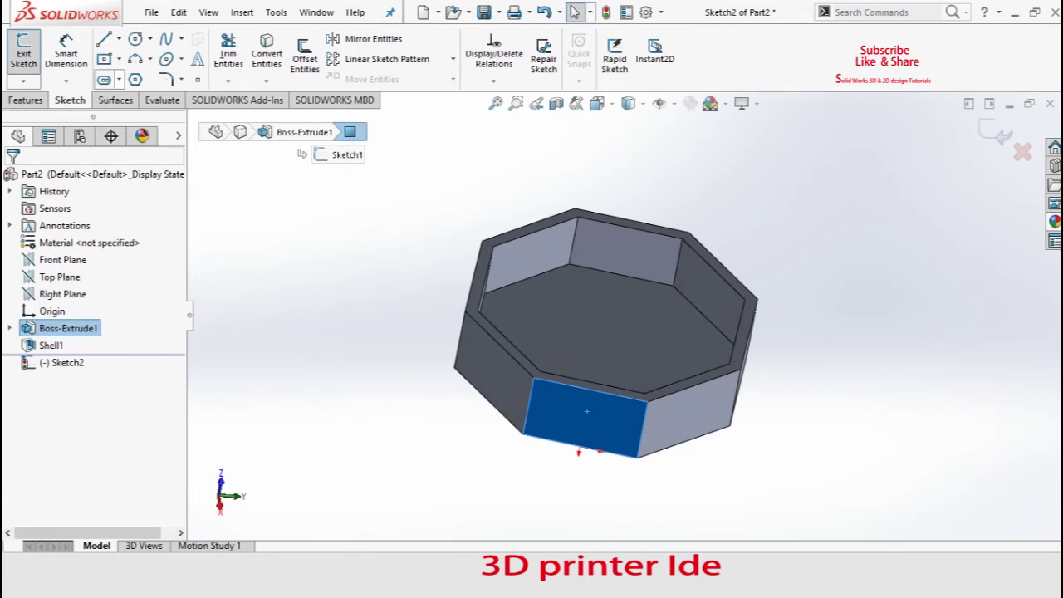
Step: Draw a centerpoint straight slot on the side face, setting its centre, length and width
{"action": "left_click", "coordinate": [119, 79]}
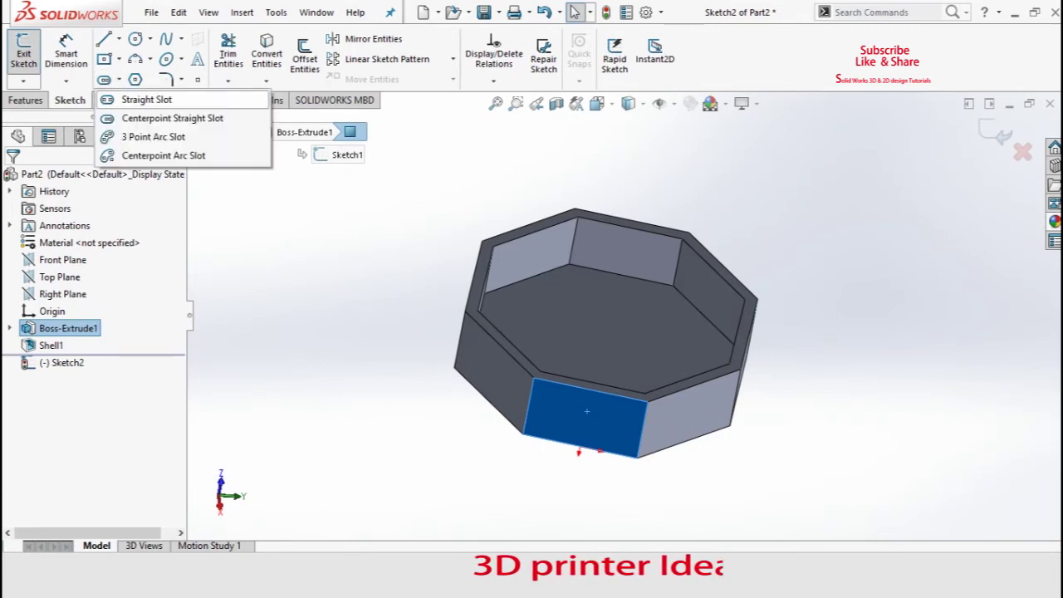
{"action": "key", "text": "Escape"}
{"action": "key", "text": "Escape"}
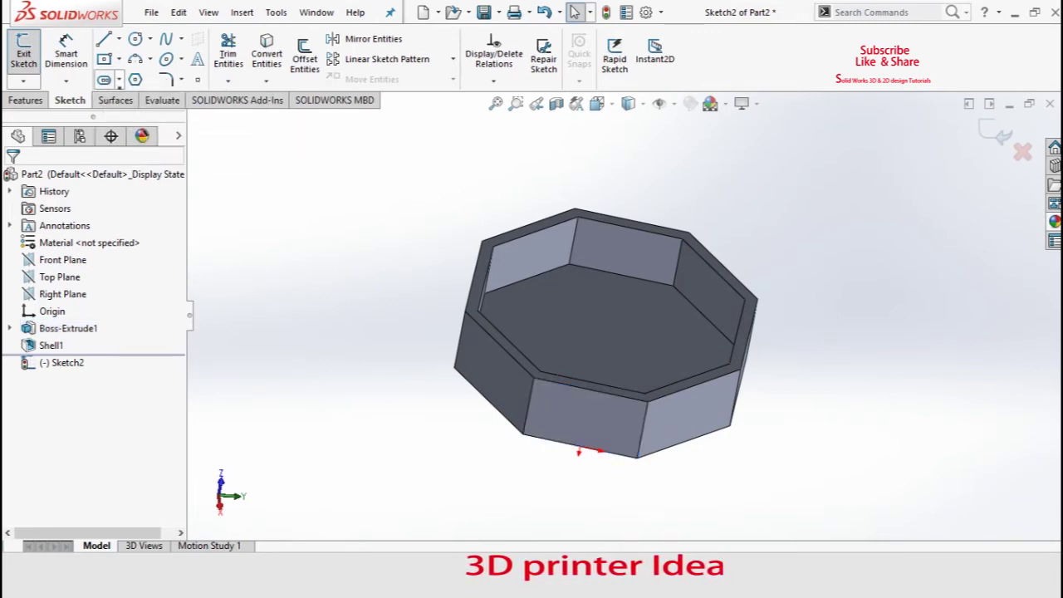
{"action": "left_click", "coordinate": [118, 80]}
{"action": "left_click", "coordinate": [143, 118]}
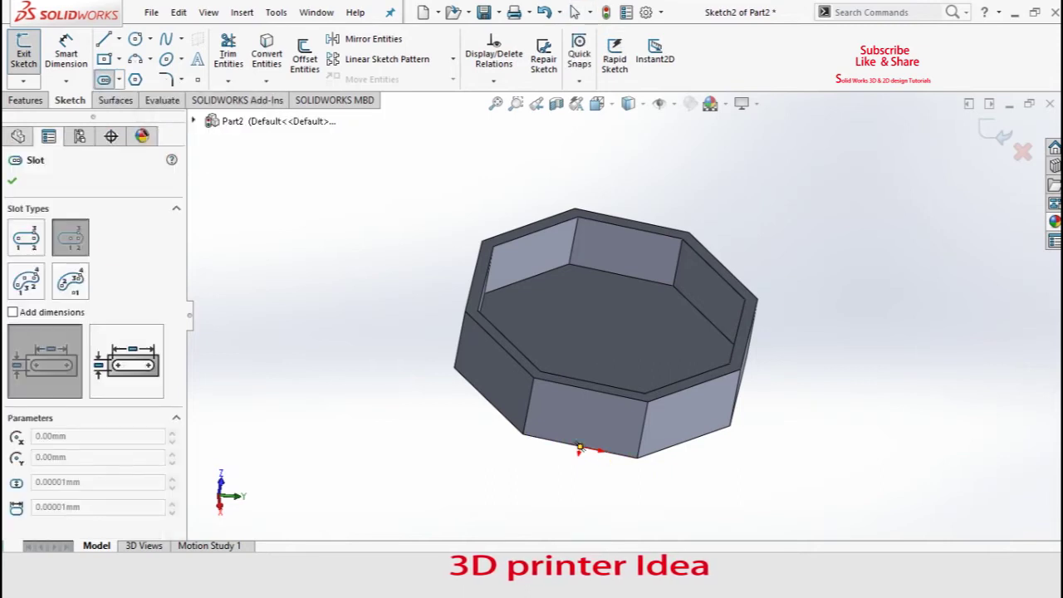
{"action": "left_click", "coordinate": [641, 429]}
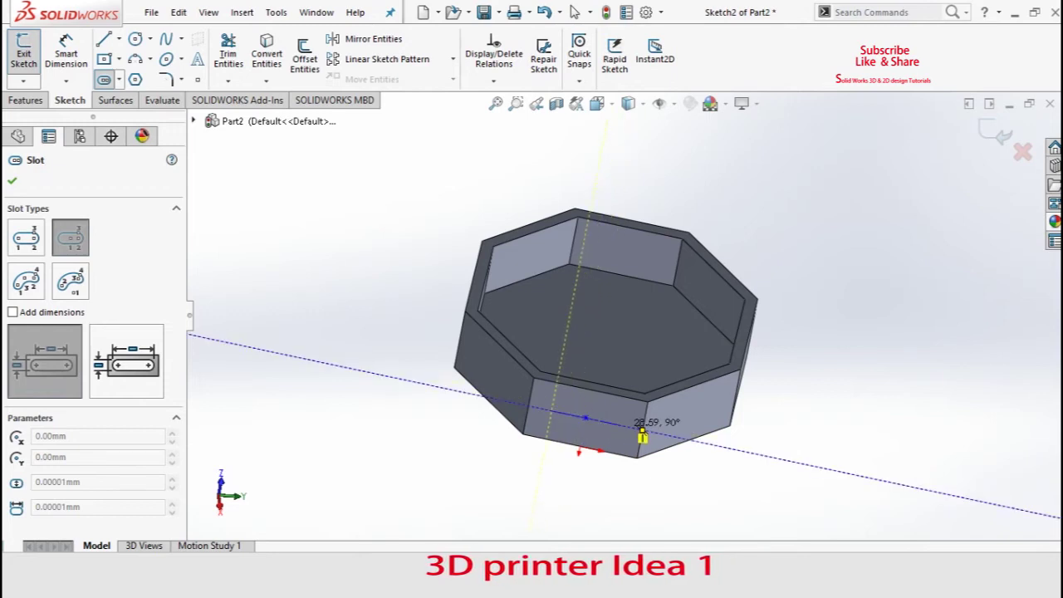
{"action": "key", "text": "Escape"}
{"action": "left_click", "coordinate": [616, 424]}
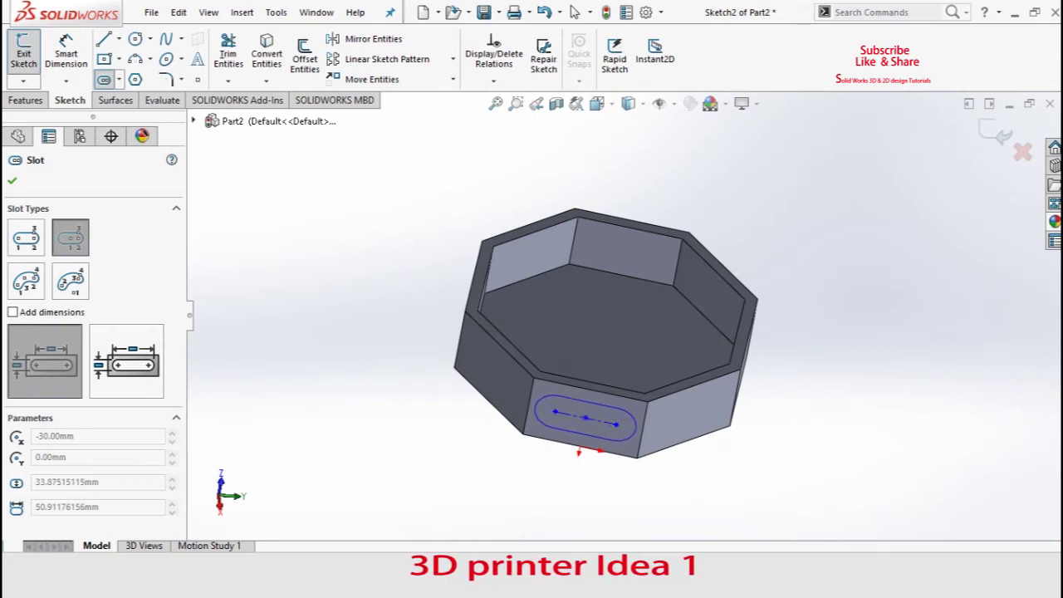
{"action": "left_click", "coordinate": [613, 440]}
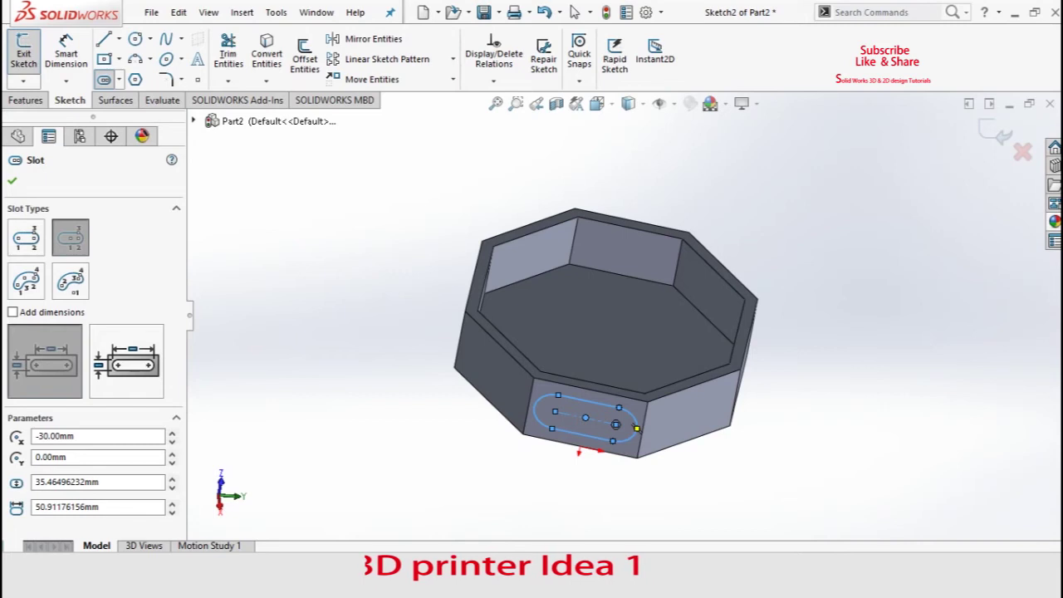
{"action": "left_click", "coordinate": [12, 180]}
Step: Extrude-cut the slot sketch Through All, creating Cut-Extrude1
{"action": "left_click", "coordinate": [26, 100]}
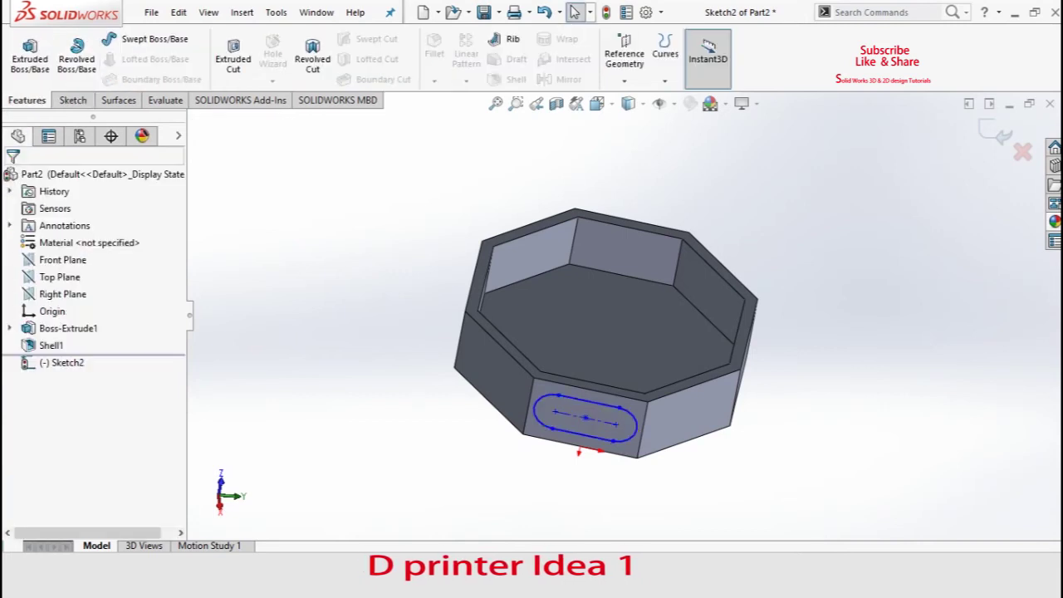
{"action": "left_click", "coordinate": [232, 54]}
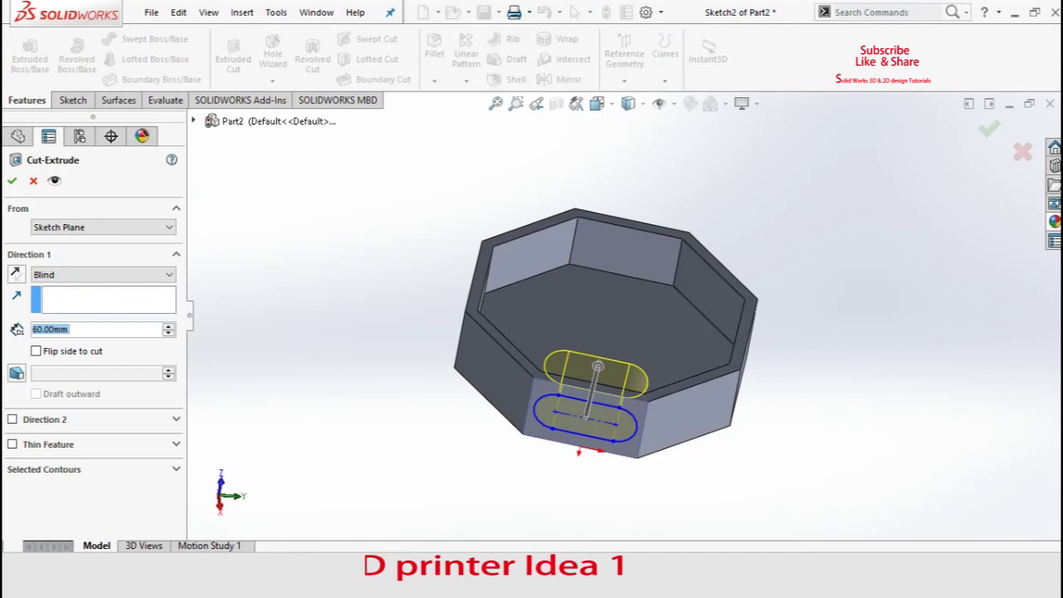
{"action": "left_click", "coordinate": [100, 273]}
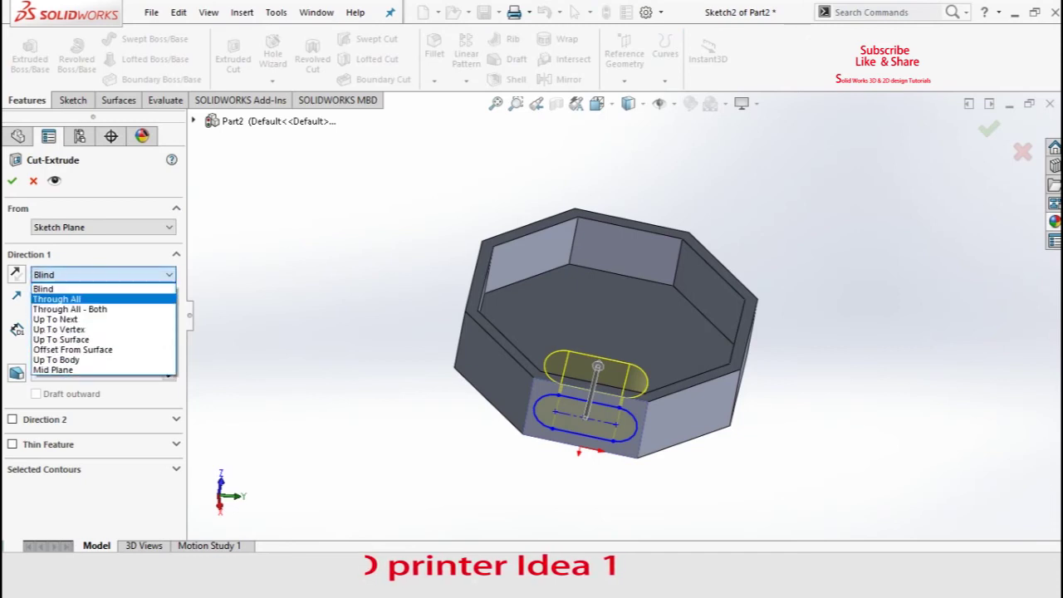
{"action": "left_click", "coordinate": [49, 294]}
{"action": "left_click", "coordinate": [12, 180]}
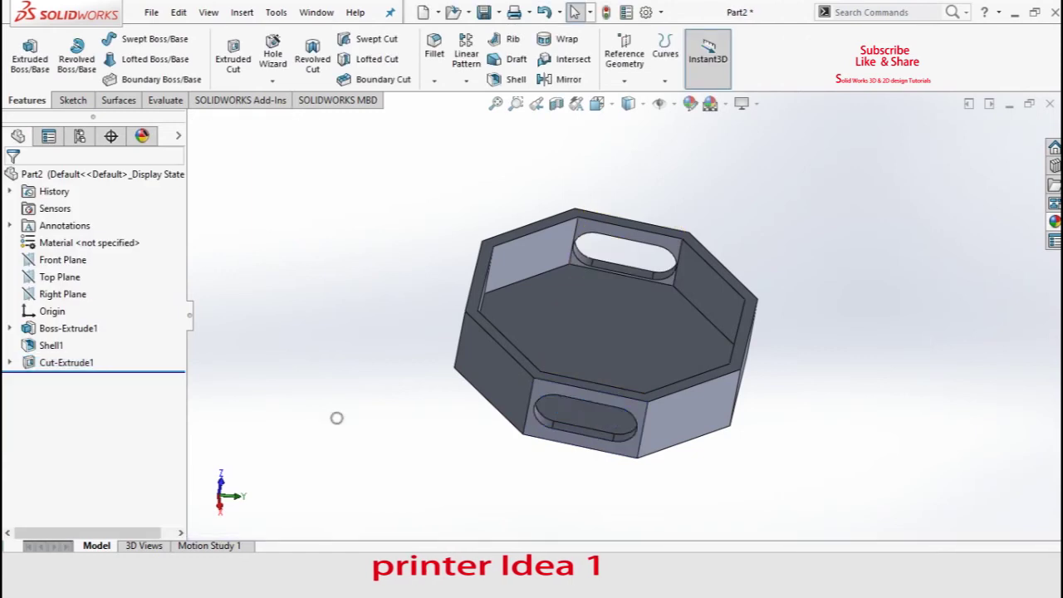
Step: Orbit the container to show a slotted side and open the appearances library
{"action": "right_click", "coordinate": [802, 217]}
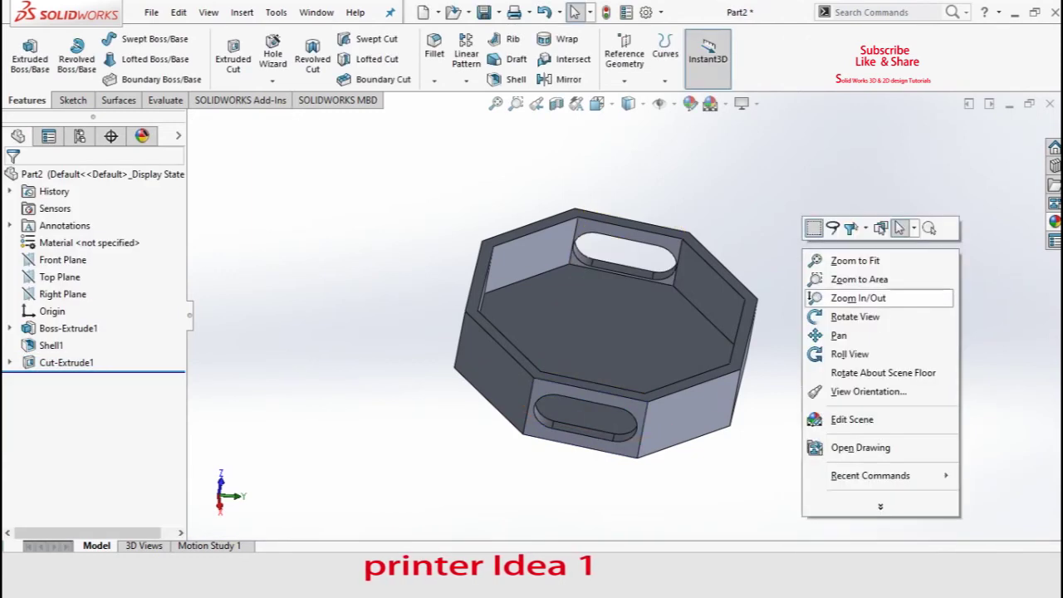
{"action": "left_click", "coordinate": [838, 316]}
{"action": "mouse_move", "coordinate": [838, 316]}
{"action": "left_mouse_down"}
{"action": "mouse_move", "coordinate": [780, 390]}
{"action": "mouse_move", "coordinate": [747, 357]}
{"action": "mouse_move", "coordinate": [739, 398]}
{"action": "left_mouse_up"}
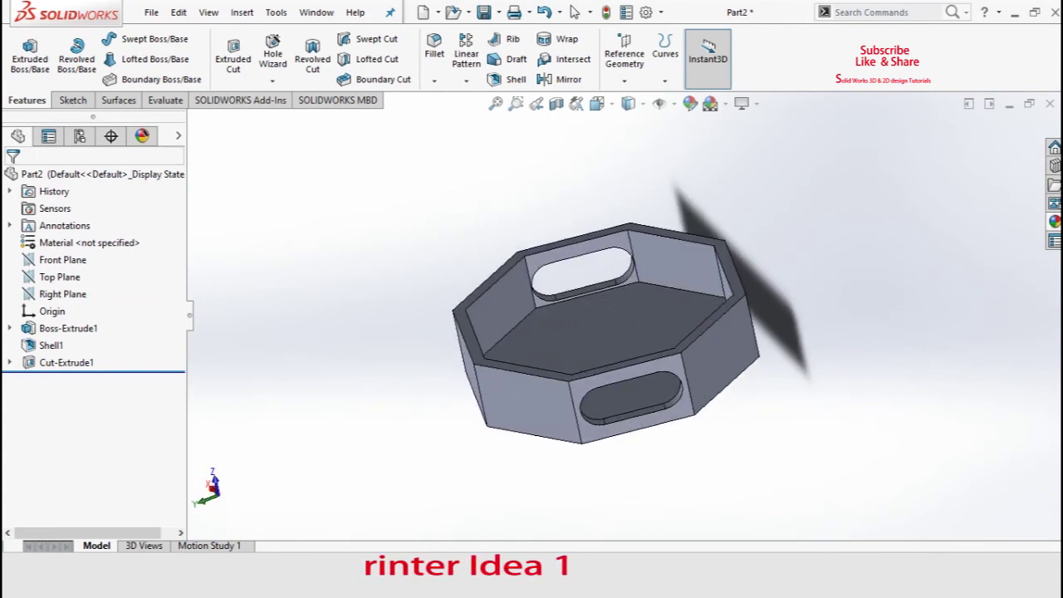
{"action": "left_click", "coordinate": [1054, 221]}
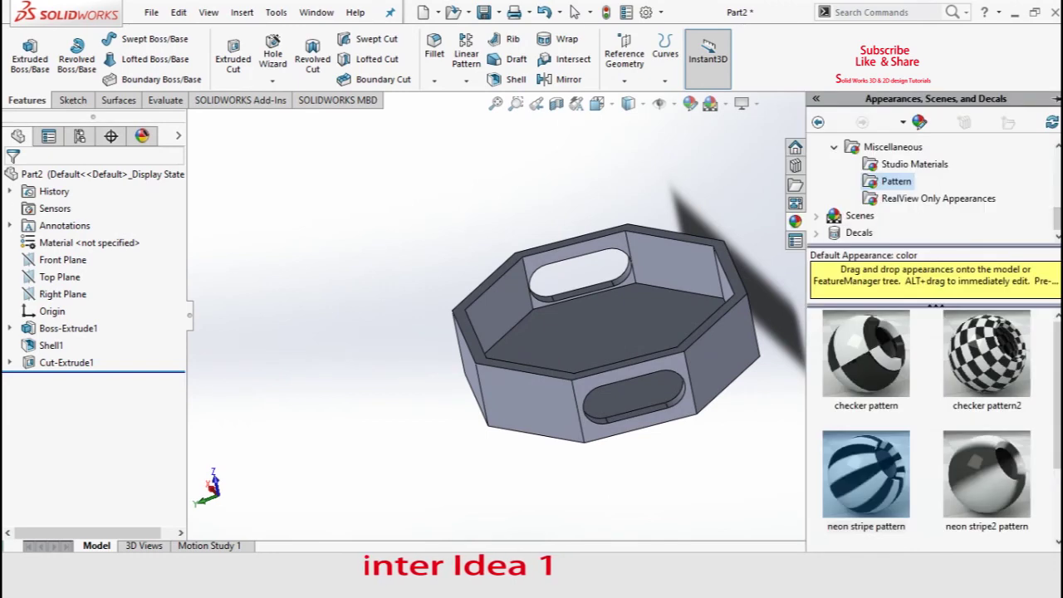
Step: Browse the appearance folders to Miscellaneous > Pattern
{"action": "scroll", "coordinate": [930, 191], "scroll_direction": "up", "scroll_amount": 2}
{"action": "scroll", "coordinate": [930, 191], "scroll_direction": "up", "scroll_amount": 2}
{"action": "scroll", "coordinate": [930, 191], "scroll_direction": "down", "scroll_amount": 2}
{"action": "scroll", "coordinate": [930, 191], "scroll_direction": "down", "scroll_amount": 2}
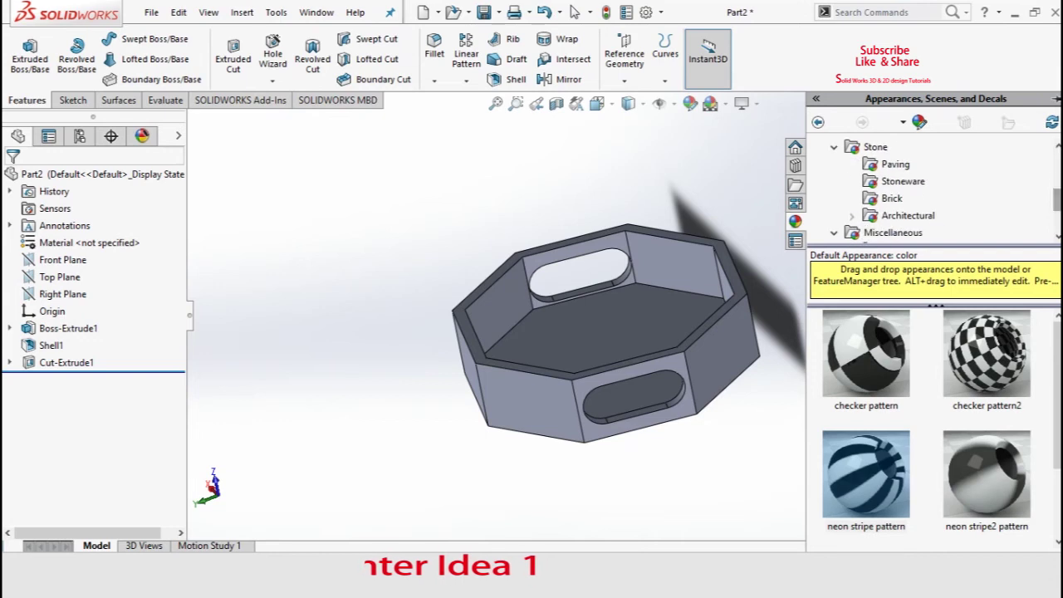
{"action": "left_click", "coordinate": [907, 215]}
{"action": "left_click", "coordinate": [890, 197]}
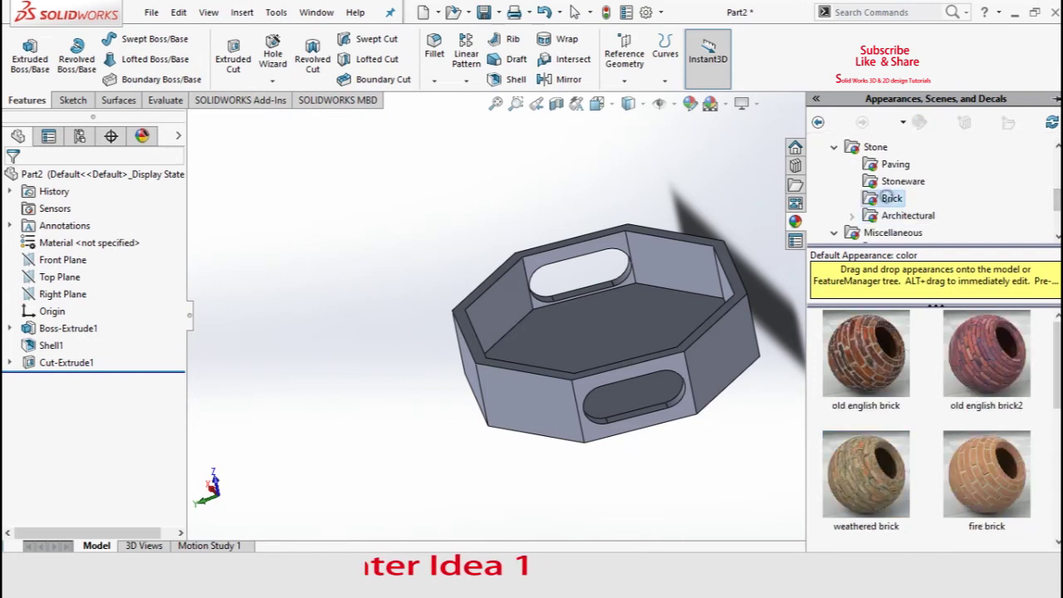
{"action": "left_click", "coordinate": [902, 181]}
{"action": "left_click", "coordinate": [895, 163]}
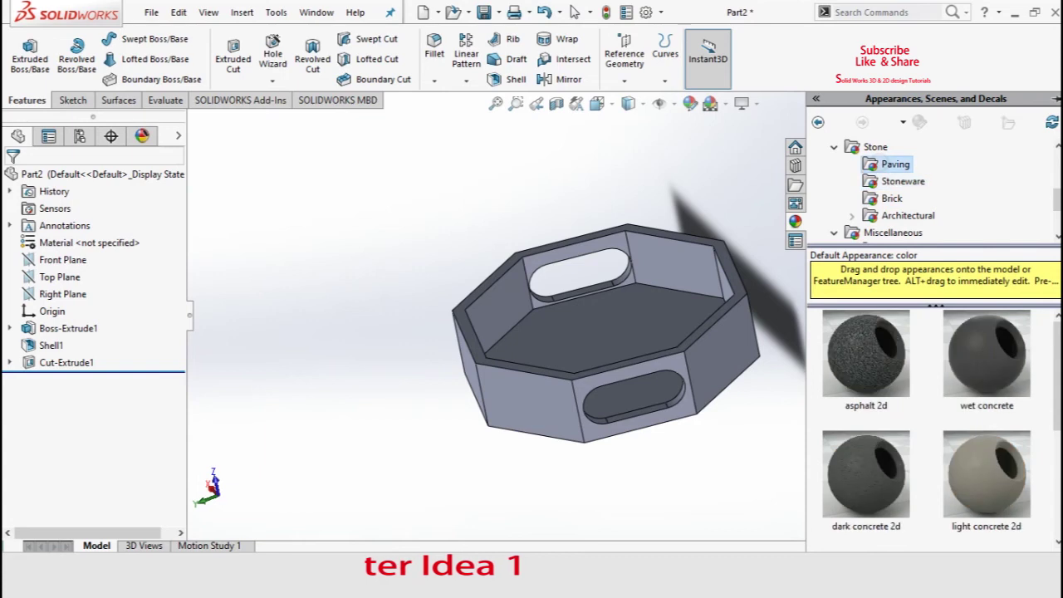
{"action": "left_click", "coordinate": [893, 232]}
{"action": "scroll", "coordinate": [893, 216], "scroll_direction": "down", "scroll_amount": 1}
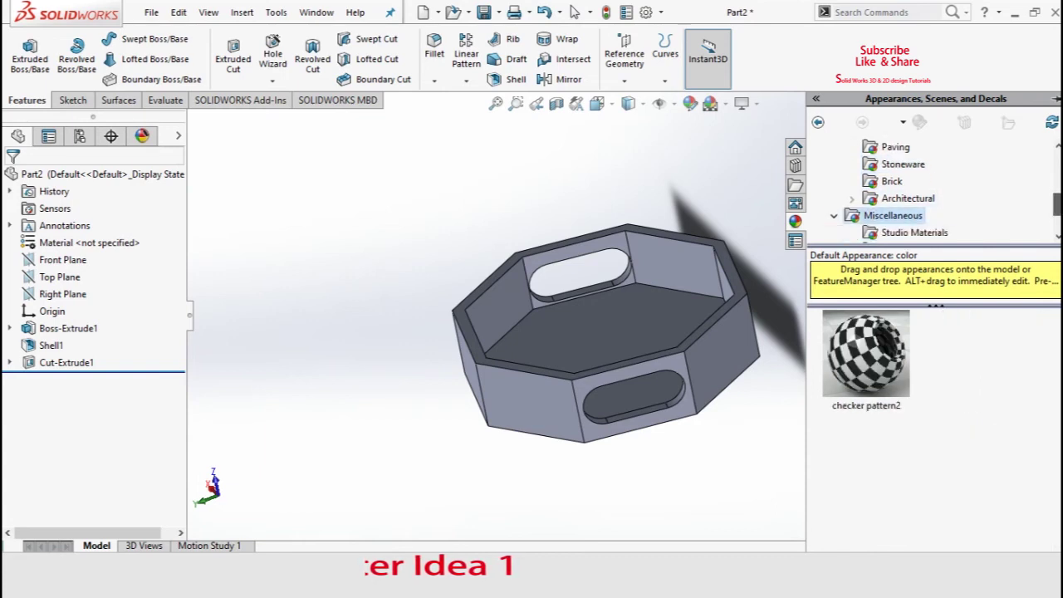
{"action": "left_click", "coordinate": [914, 215]}
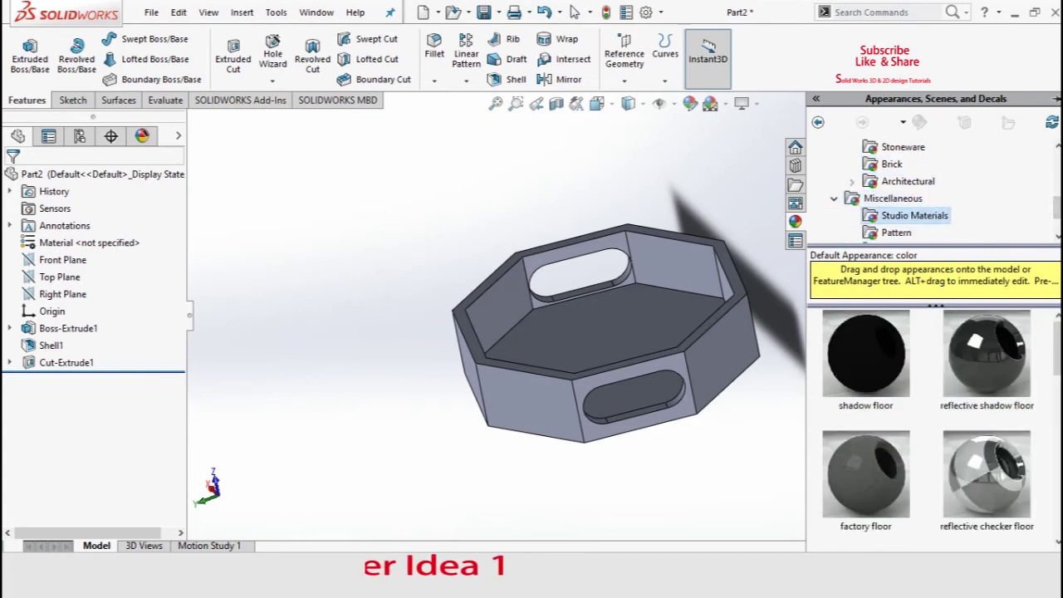
{"action": "scroll", "coordinate": [941, 427], "scroll_direction": "down", "scroll_amount": 3}
{"action": "scroll", "coordinate": [941, 427], "scroll_direction": "down", "scroll_amount": 2}
{"action": "left_click", "coordinate": [895, 232]}
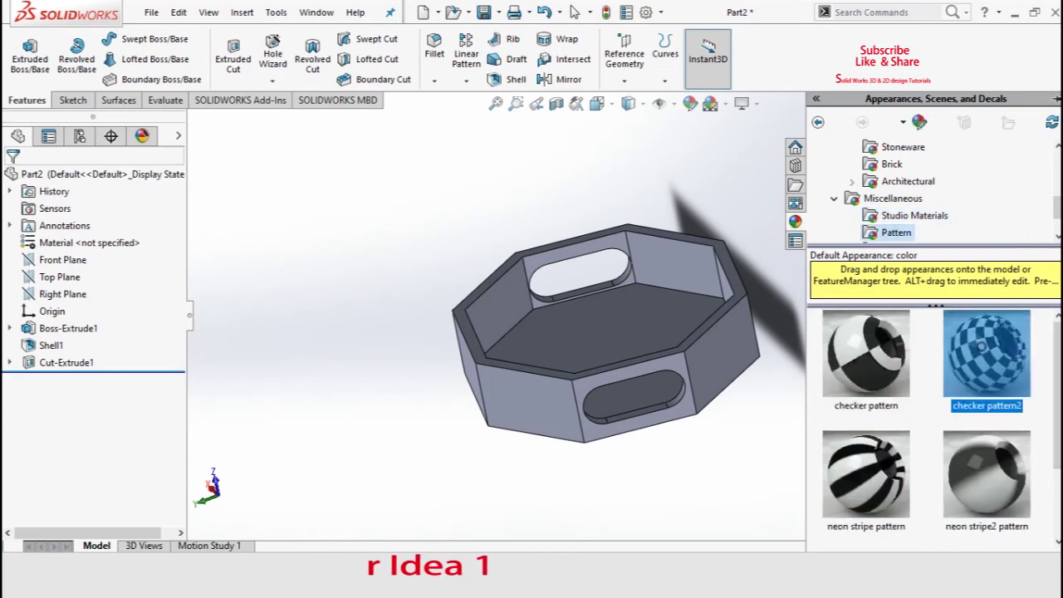
Step: Try checker pattern2 and the large checker pattern on the container
{"action": "left_click_drag", "start_coordinate": [982, 346], "coordinate": [714, 324]}
{"action": "mouse_move", "coordinate": [391, 355]}
{"action": "middle_mouse_down"}
{"action": "mouse_move", "coordinate": [482, 358]}
{"action": "mouse_move", "coordinate": [651, 263]}
{"action": "middle_mouse_up"}
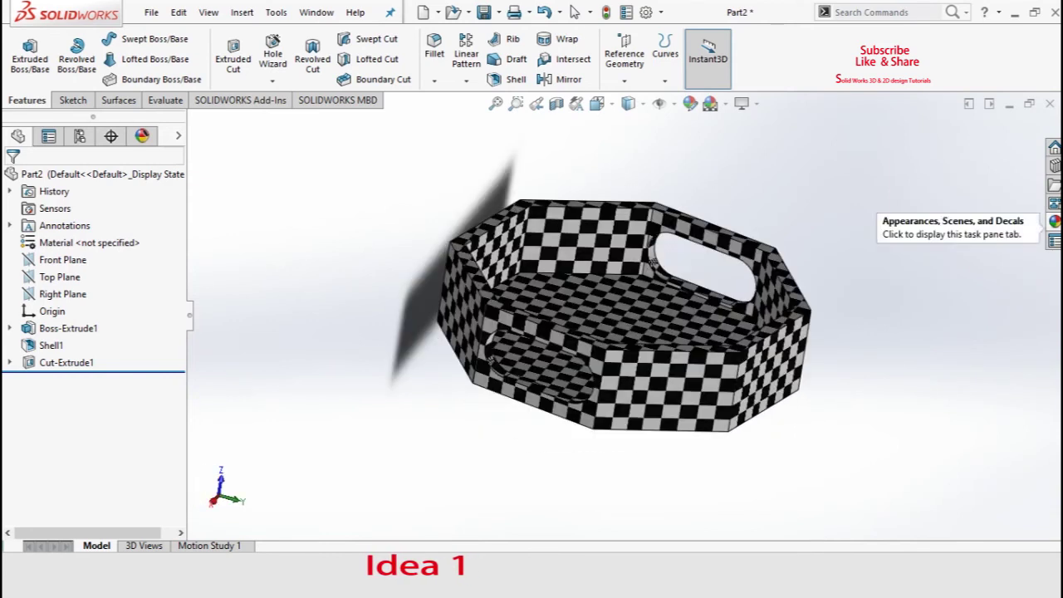
{"action": "left_click", "coordinate": [1054, 221]}
{"action": "double_click", "coordinate": [863, 365]}
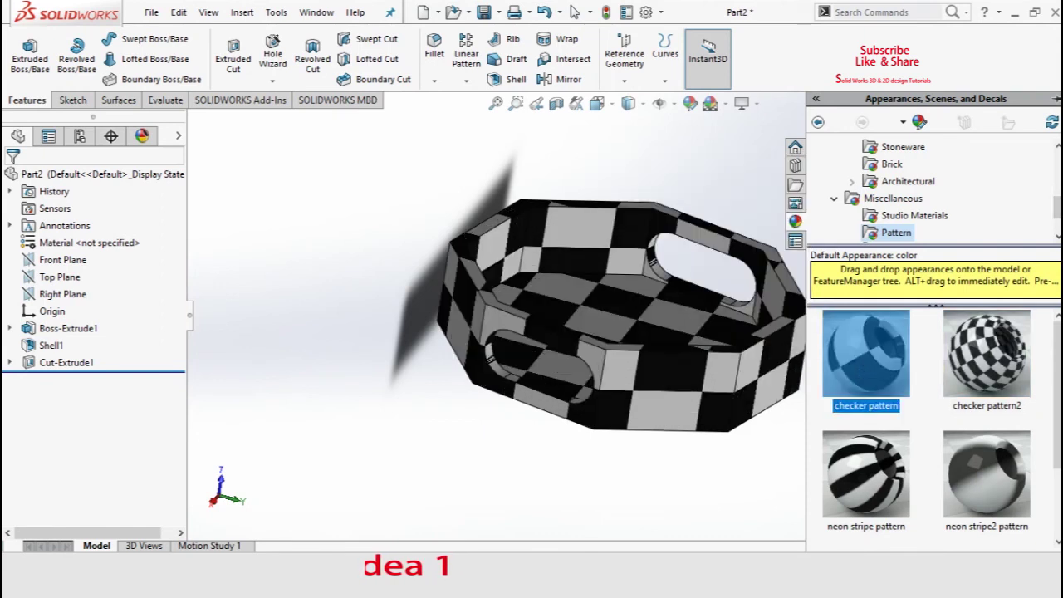
Step: Apply the neon stripe pattern to the whole container
{"action": "double_click", "coordinate": [941, 482]}
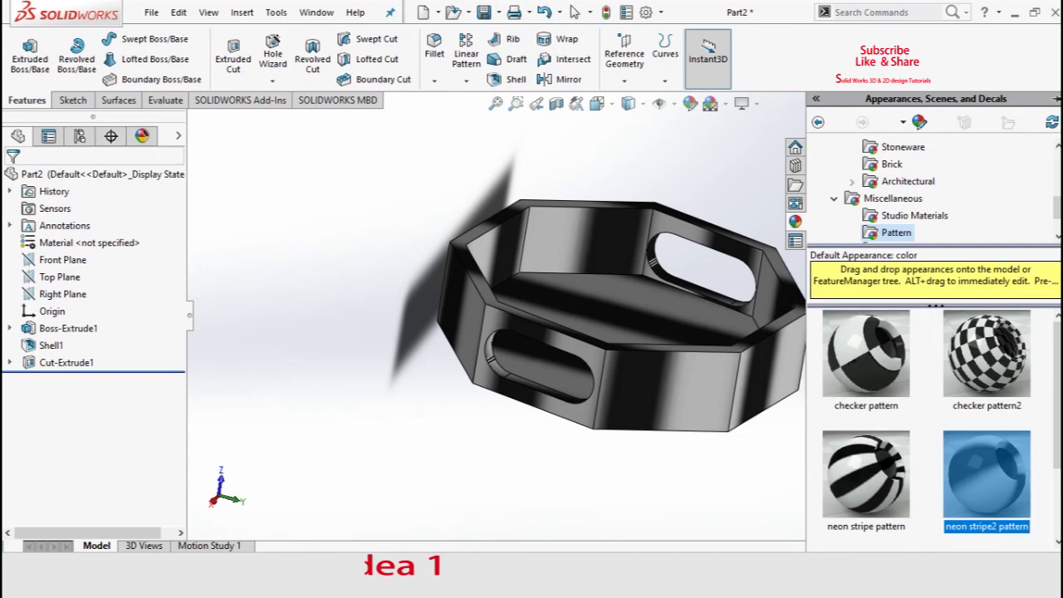
{"action": "scroll", "coordinate": [938, 427], "scroll_direction": "down", "scroll_amount": 2}
{"action": "scroll", "coordinate": [867, 477], "scroll_direction": "up", "scroll_amount": 2}
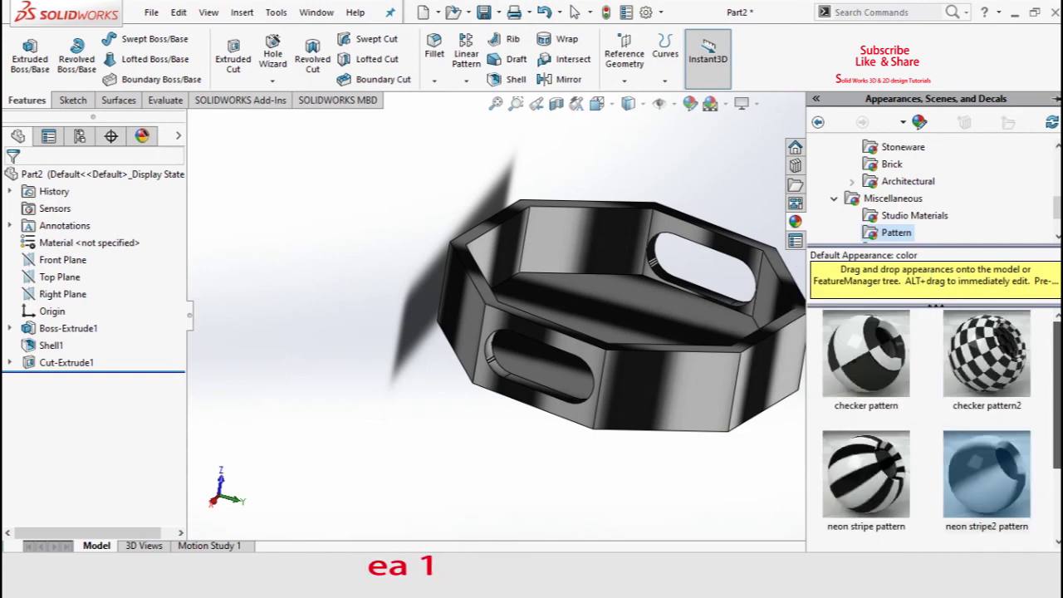
{"action": "left_click", "coordinate": [868, 477]}
{"action": "double_click", "coordinate": [869, 479]}
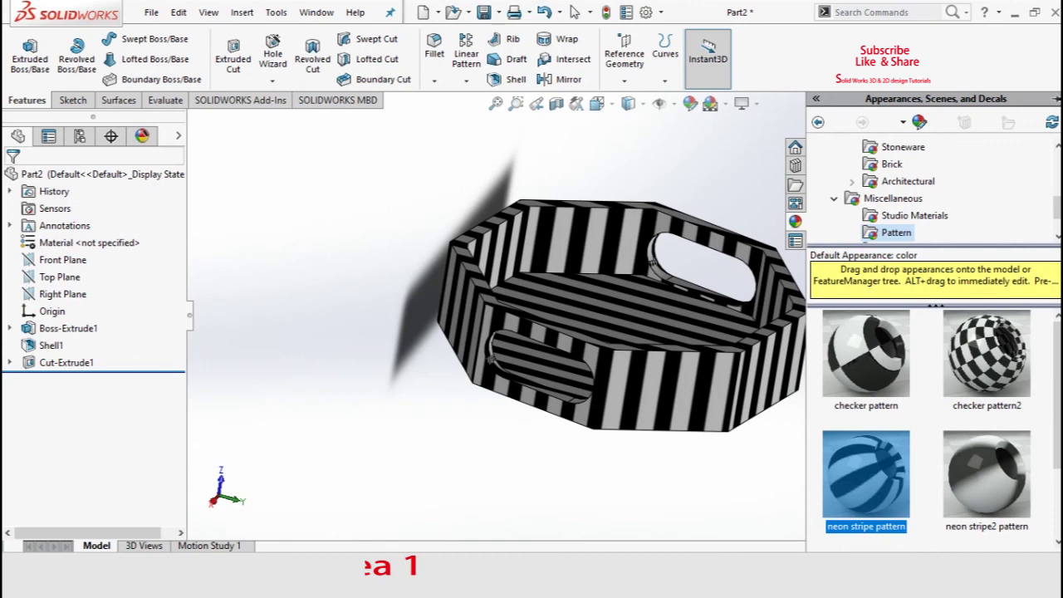
{"action": "middle_click_drag", "start_coordinate": [697, 483], "coordinate": [755, 492]}
Step: Save the part as an STL file named '3d printer idea 1' in Downloads
{"action": "left_click", "coordinate": [151, 11]}
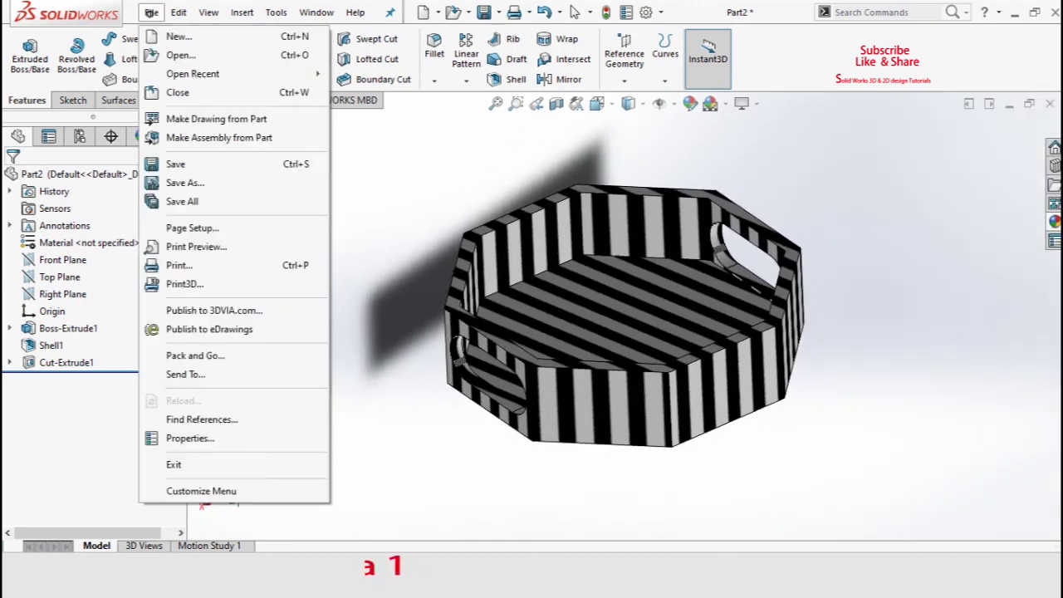
{"action": "left_click", "coordinate": [184, 181]}
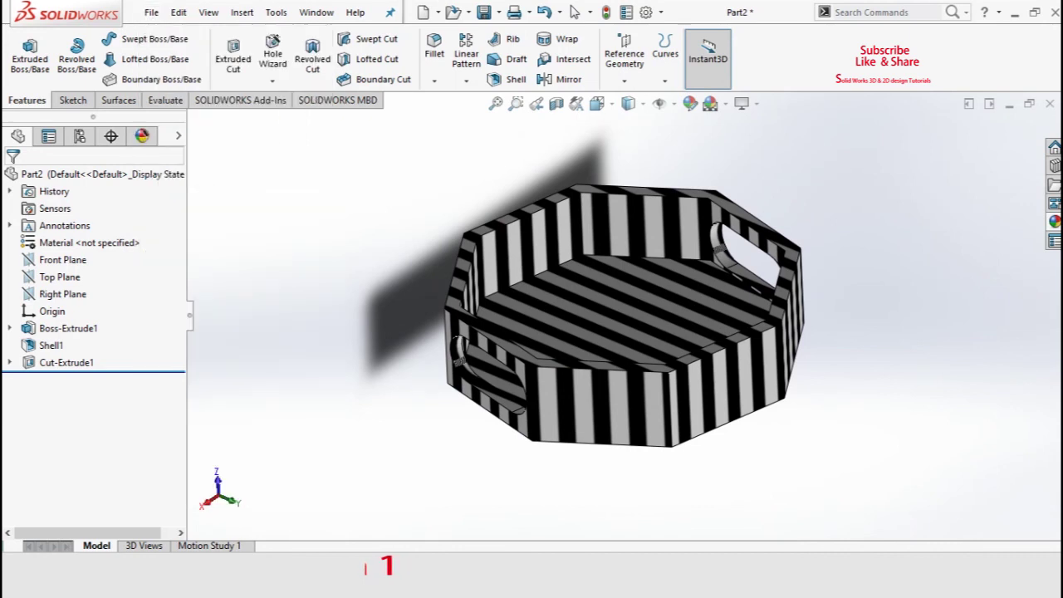
{"action": "left_click", "coordinate": [581, 329]}
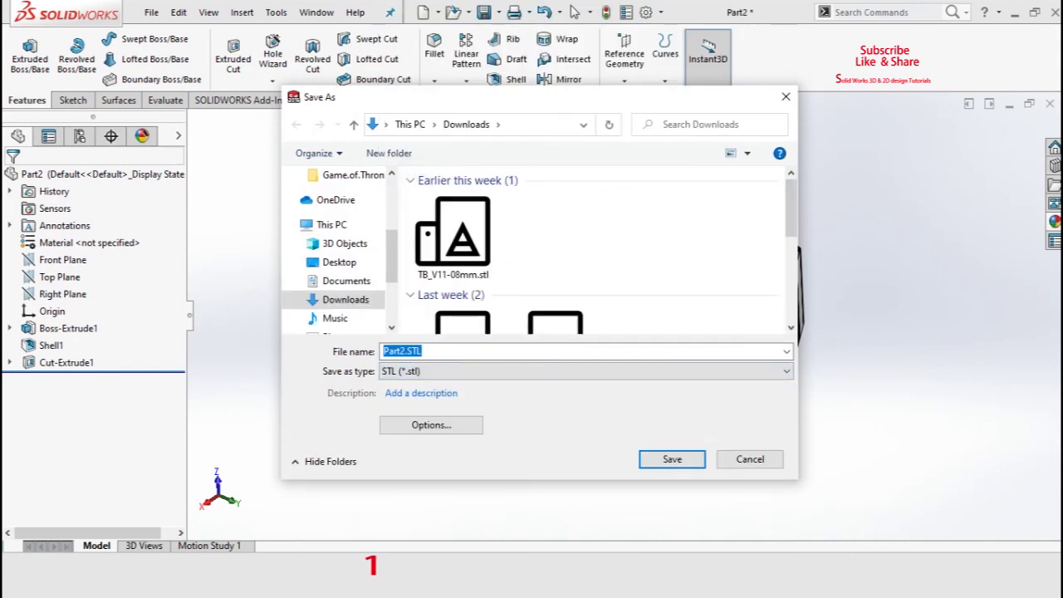
{"action": "type", "text": "3d printer "}
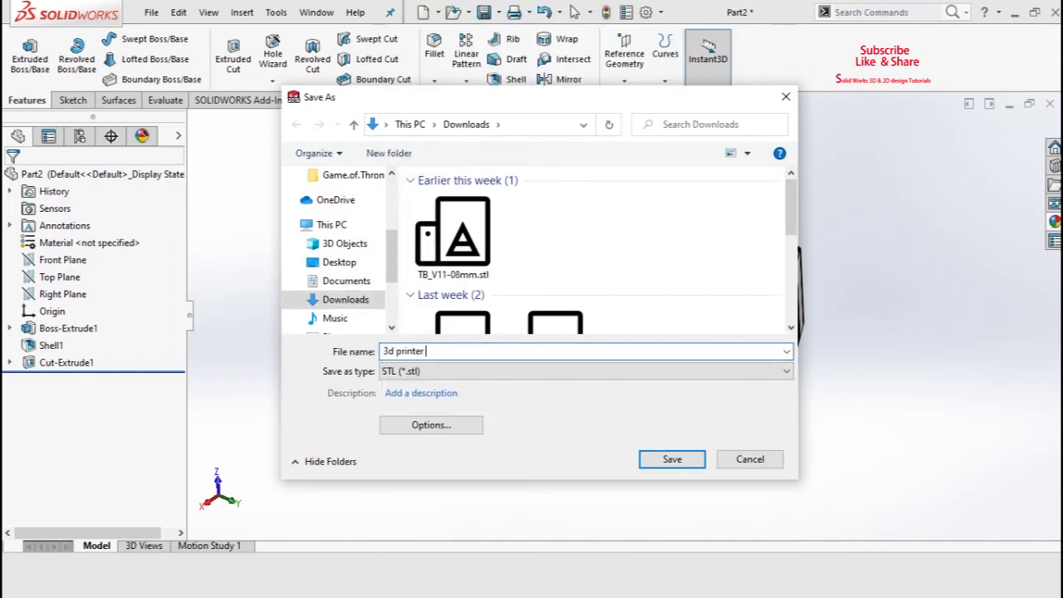
{"action": "type", "text": "idea 1"}
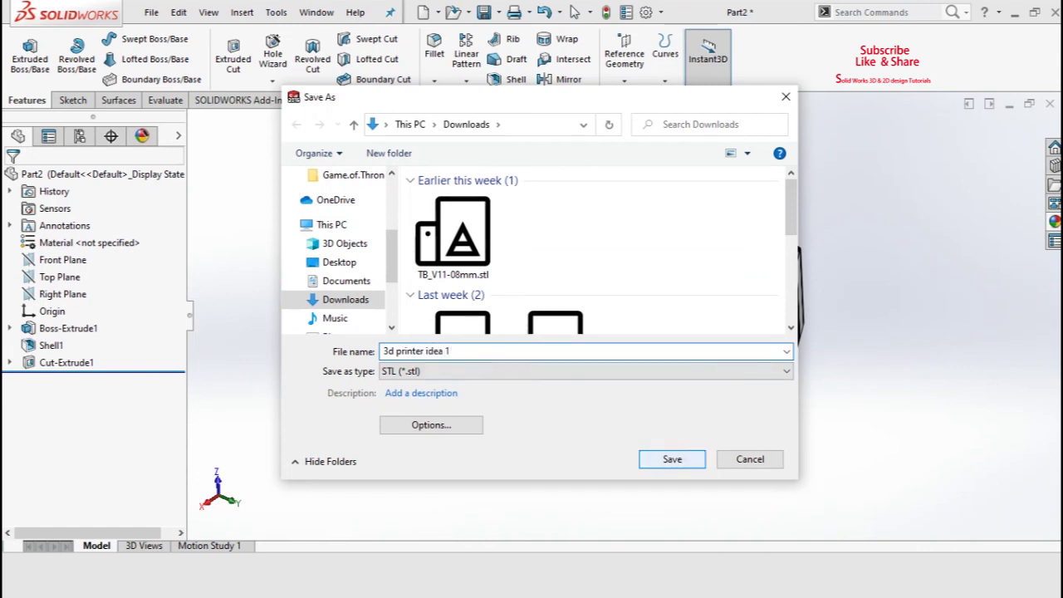
{"action": "key", "text": "Return"}
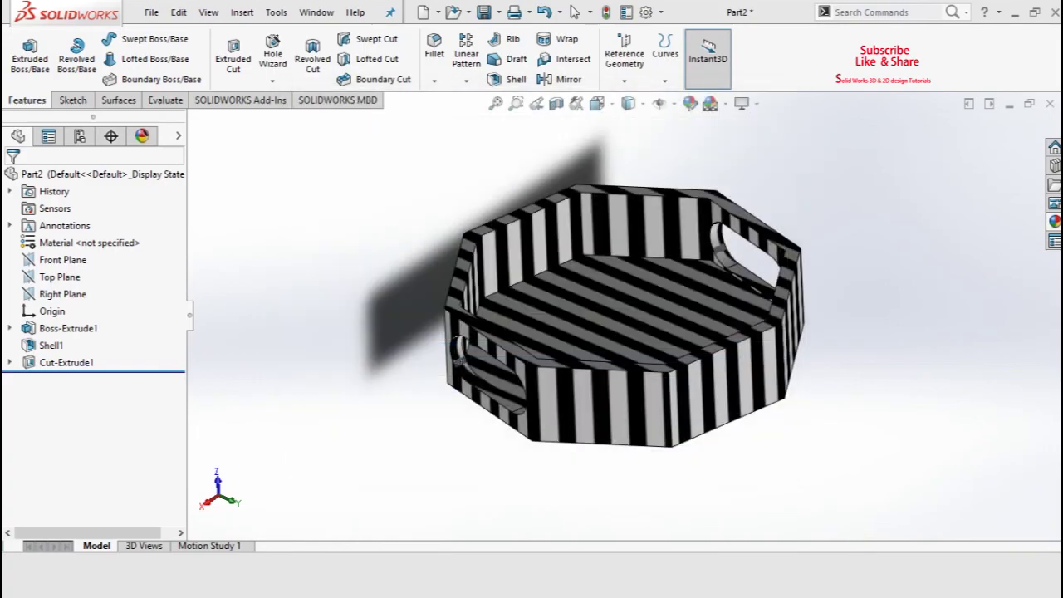